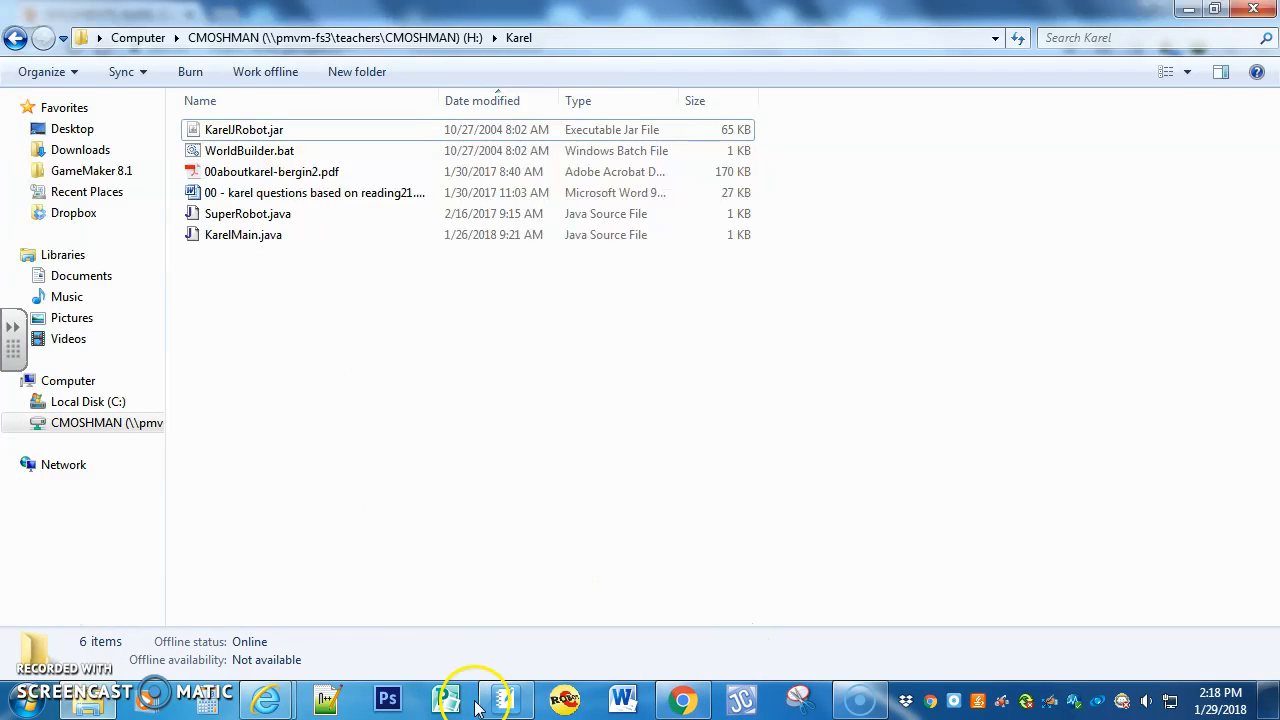
# Step: Open JCreator and start a new project based on the Basic Java Application template
pyautogui.click(25, 700)
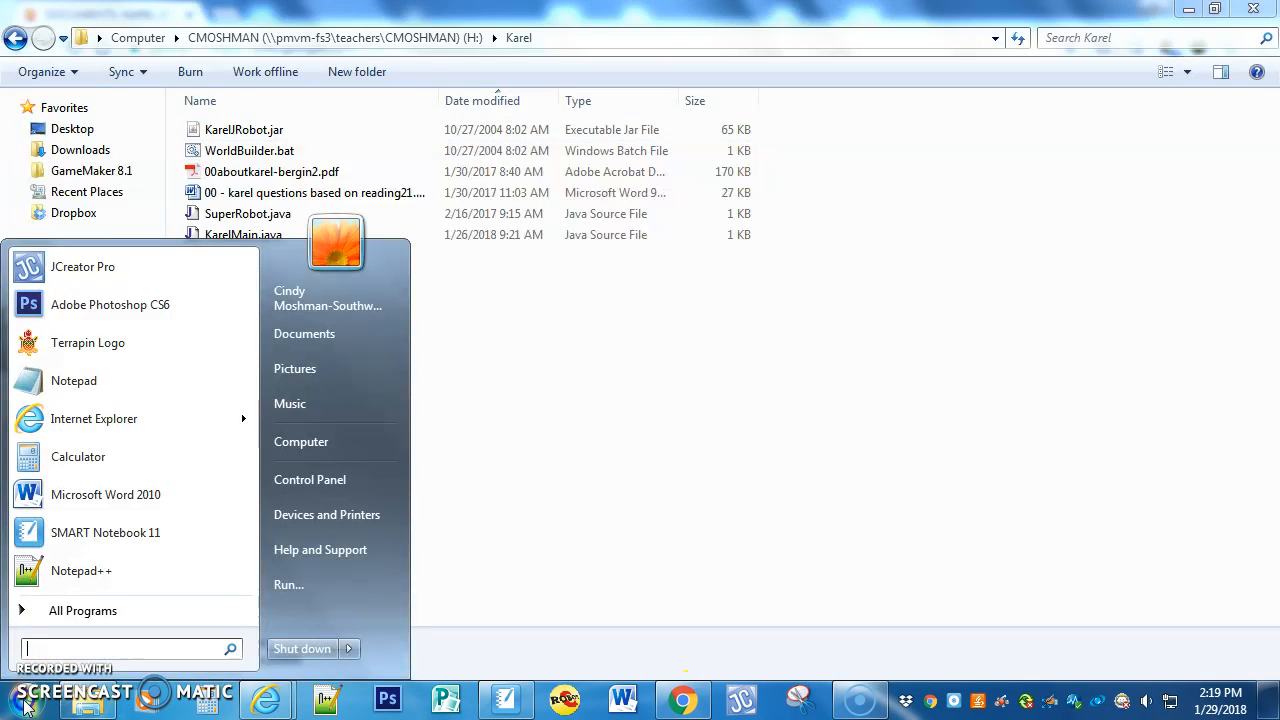
pyautogui.click(58, 285)
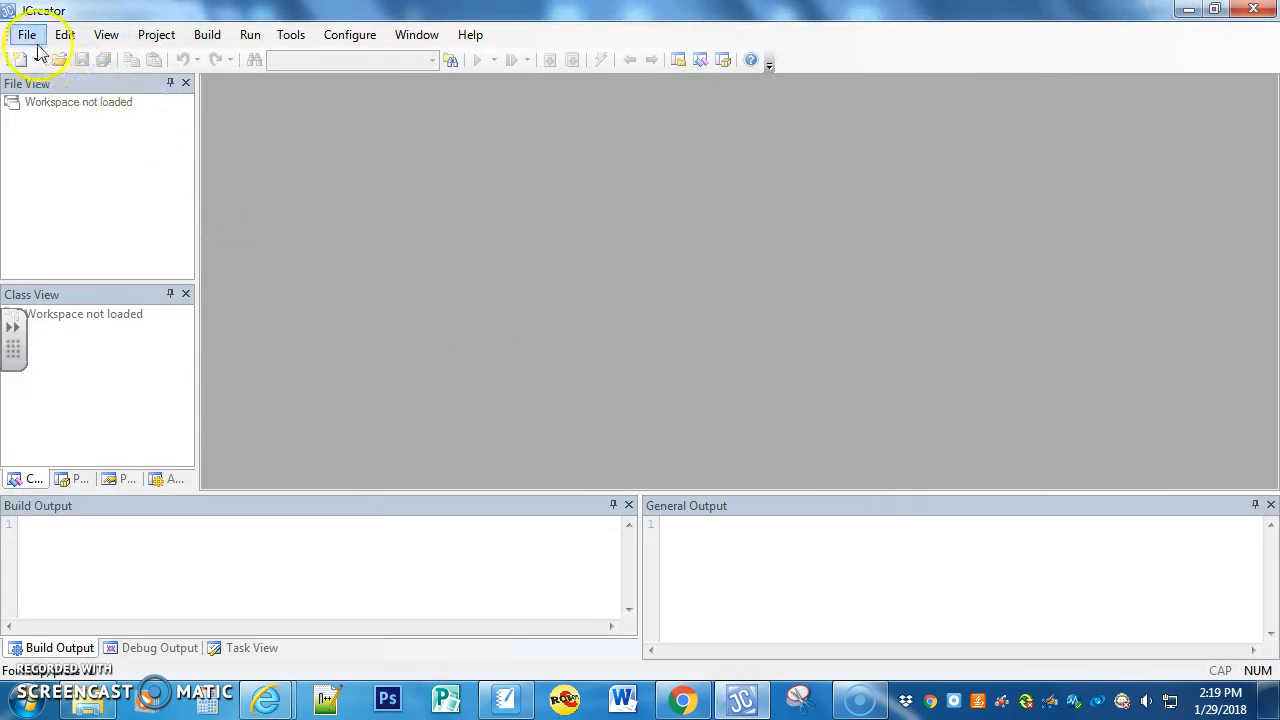
pyautogui.click(28, 36)
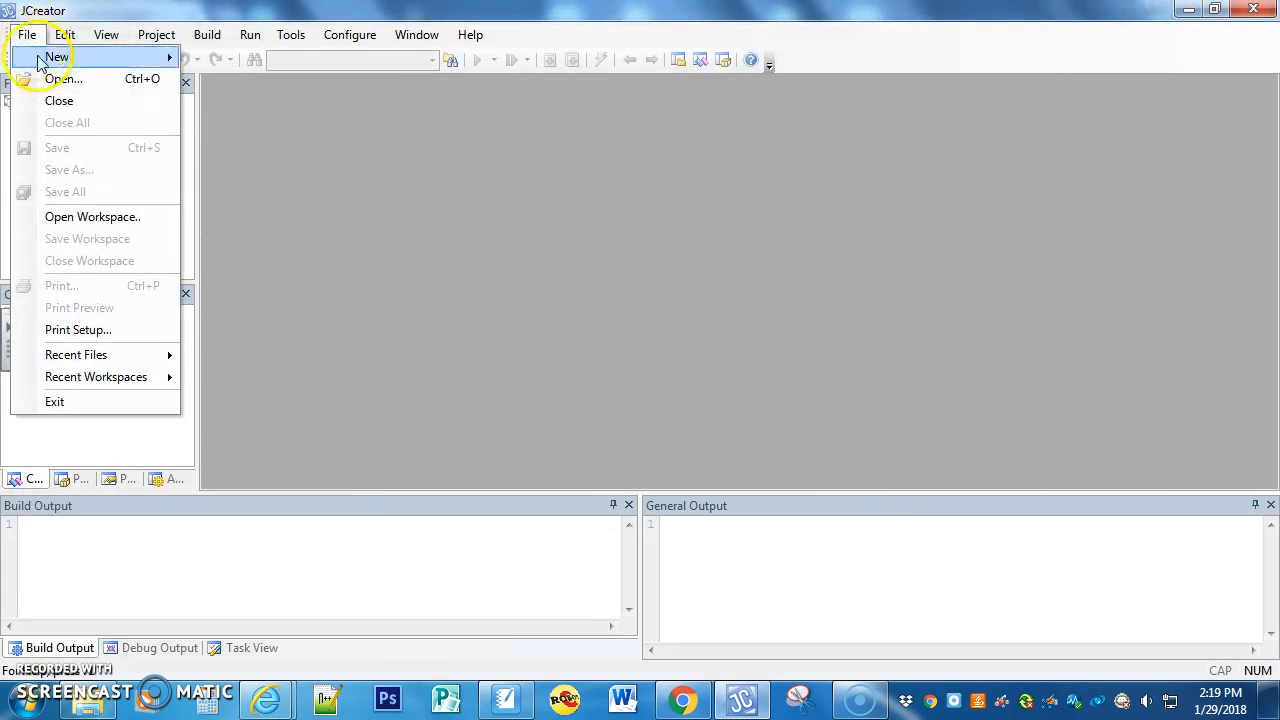
pyautogui.moveTo(42, 58)
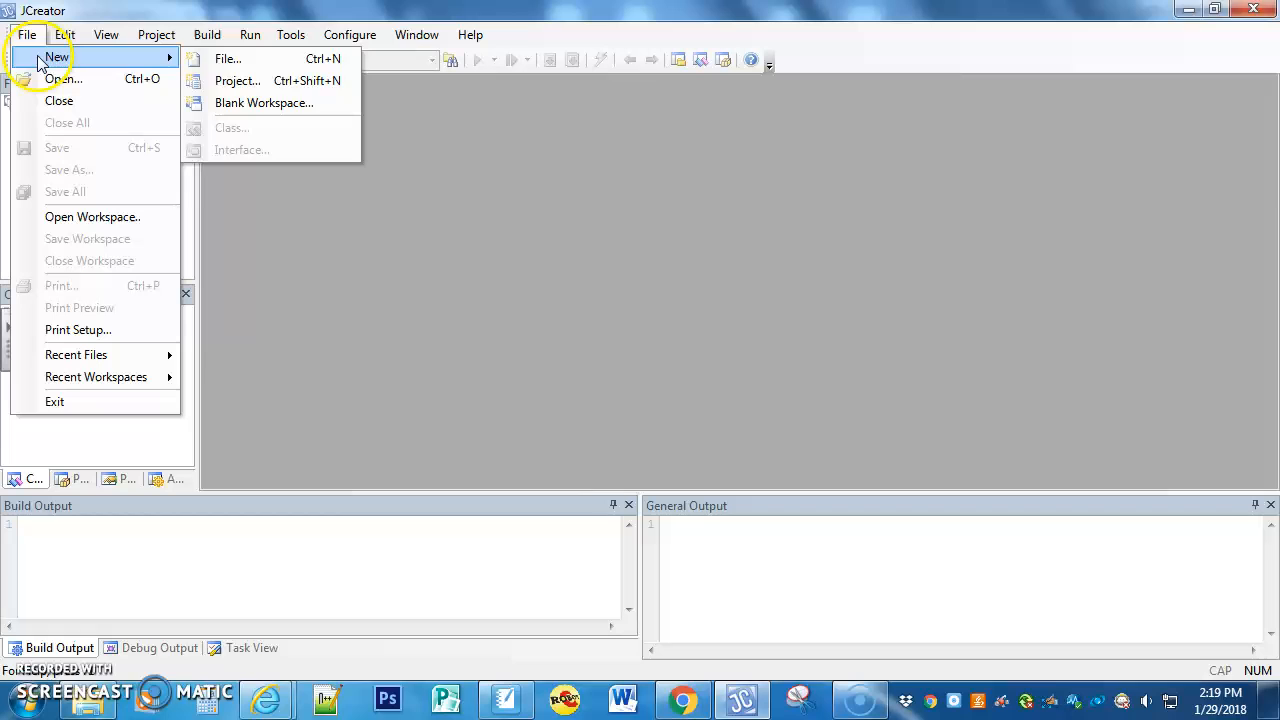
pyautogui.click(247, 85)
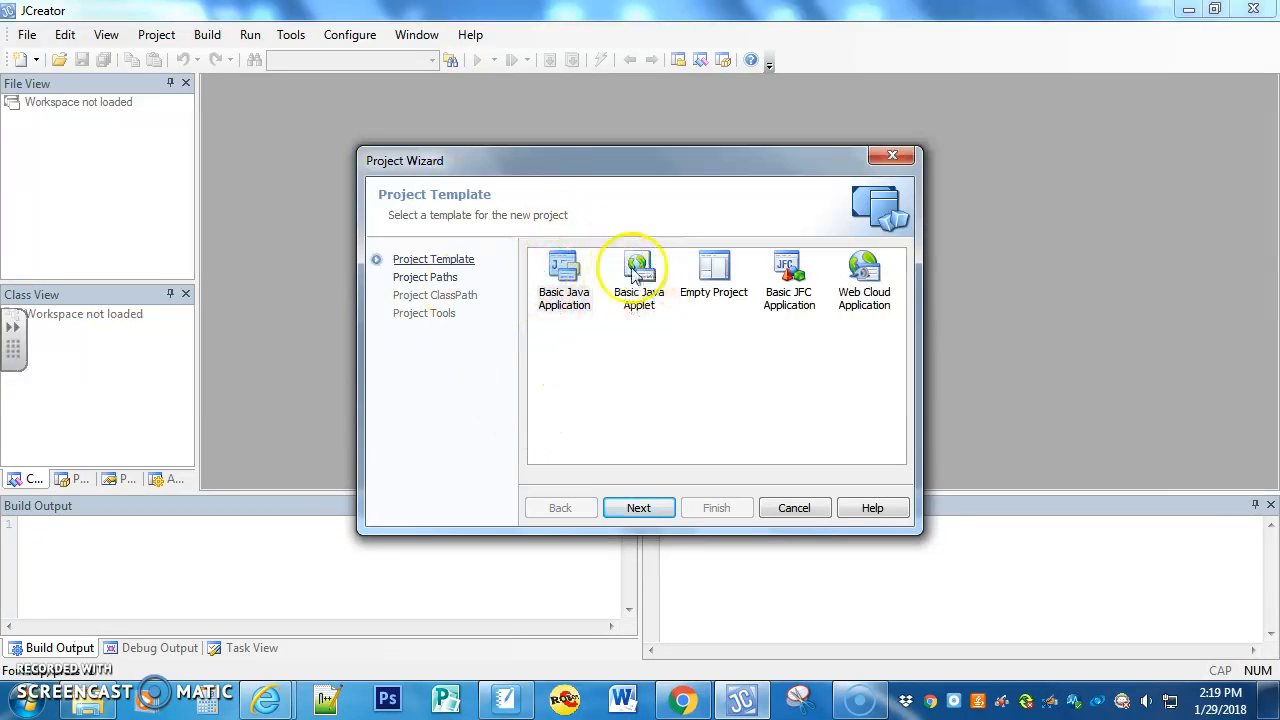
pyautogui.click(560, 290)
pyautogui.click(640, 510)
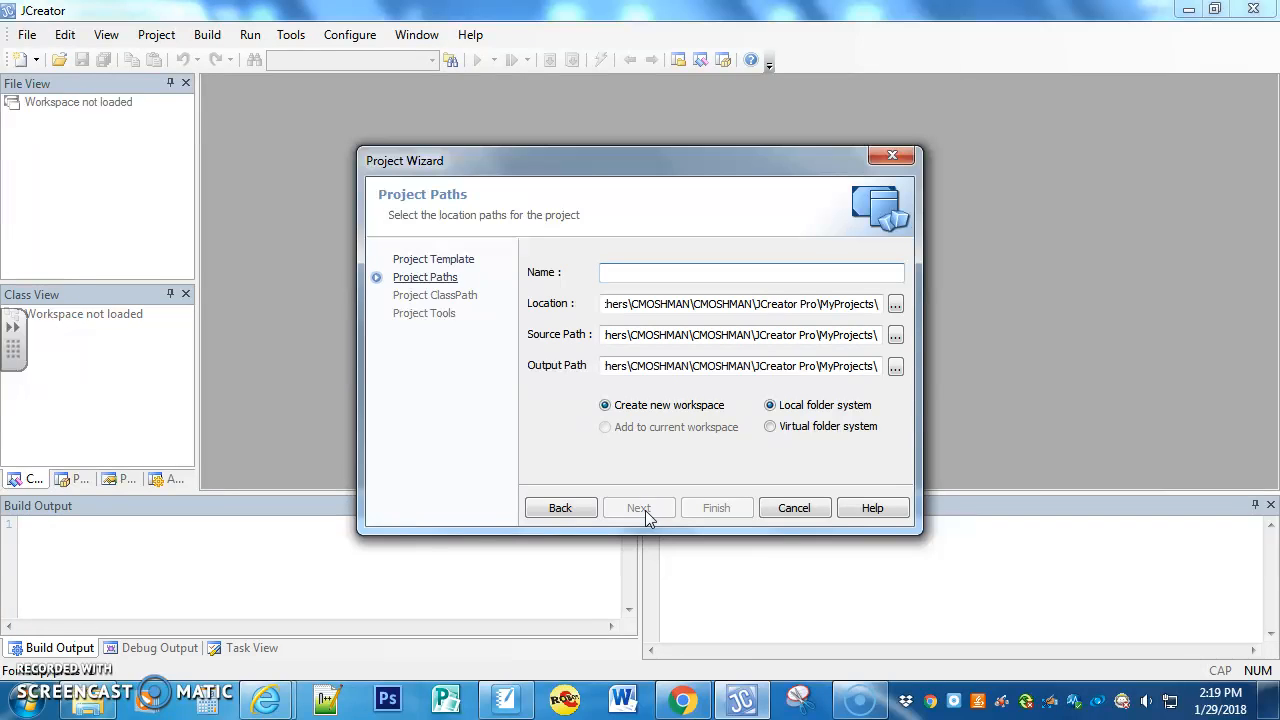
# Step: Name the project Prog1 and set its location to the Karel folder on the H: drive
pyautogui.write('P')
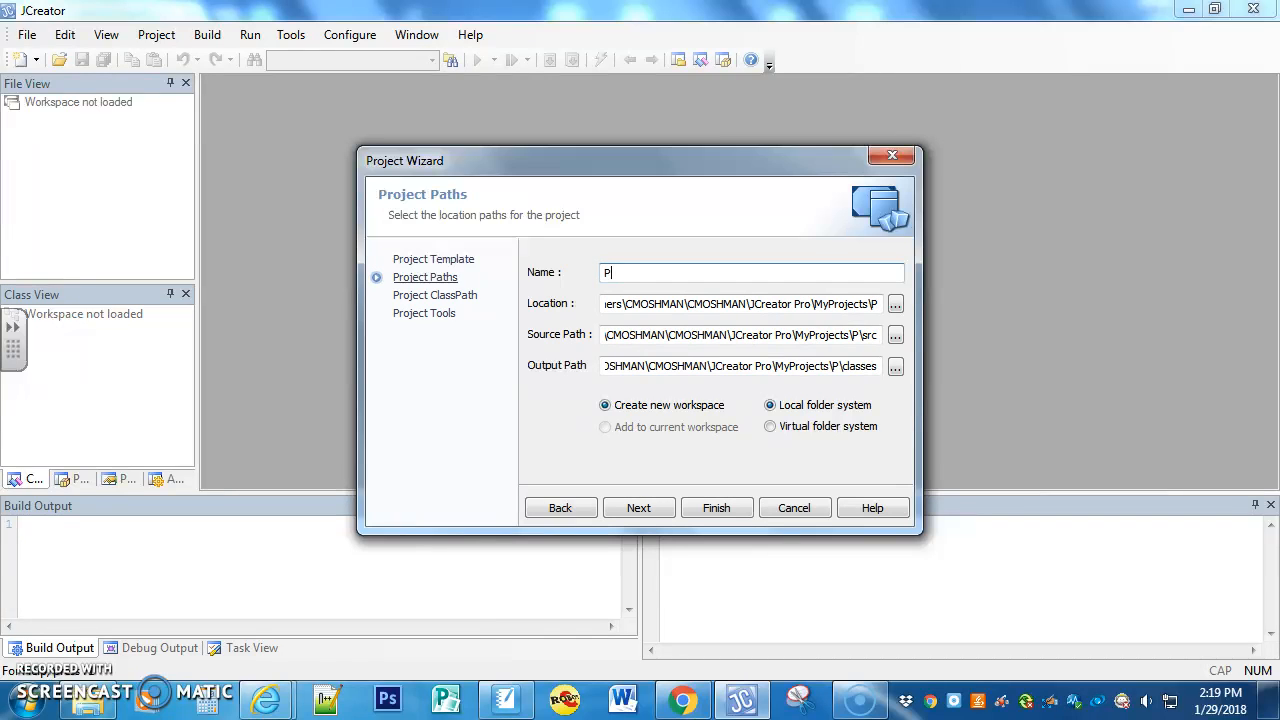
pyautogui.write('rog1')
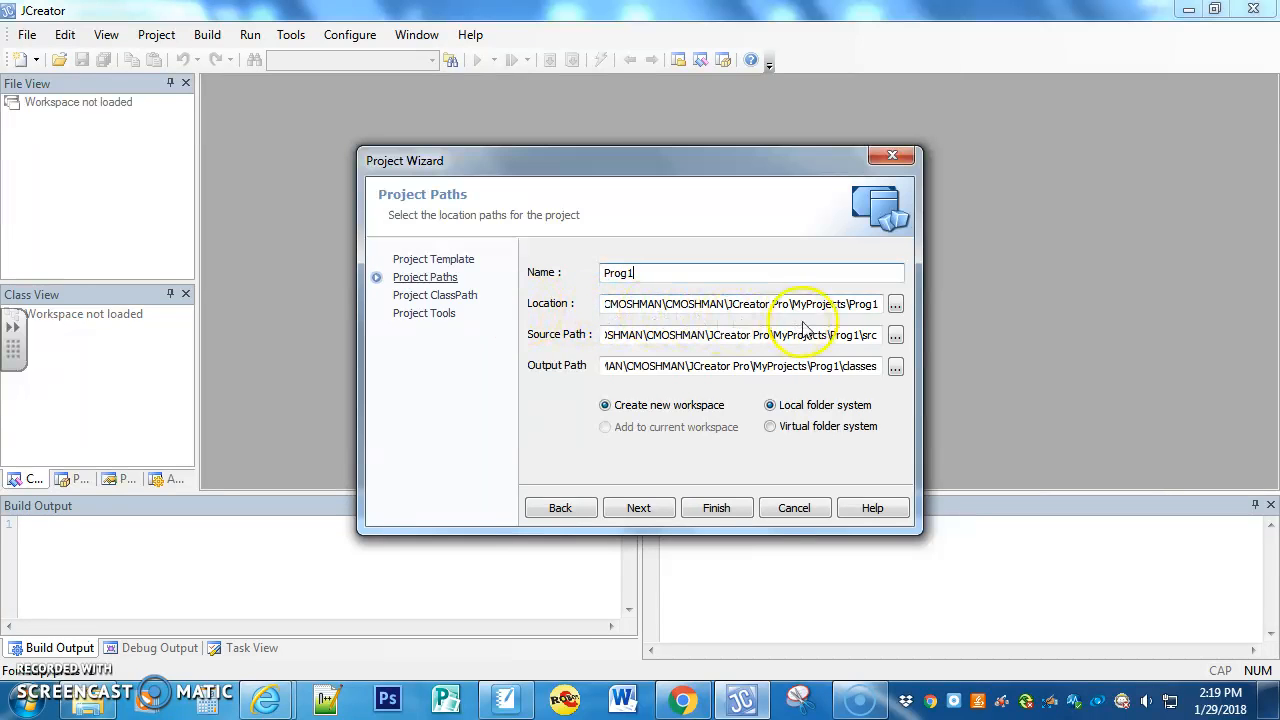
pyautogui.click(895, 305)
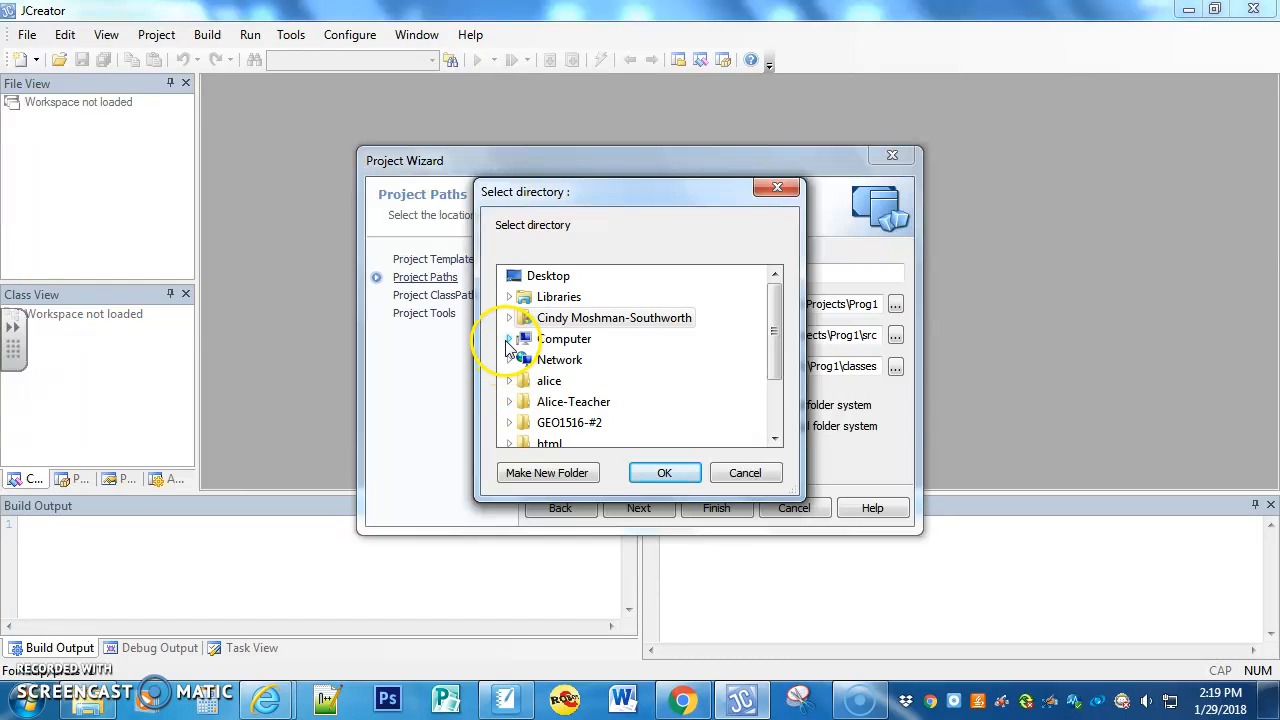
pyautogui.click(509, 339)
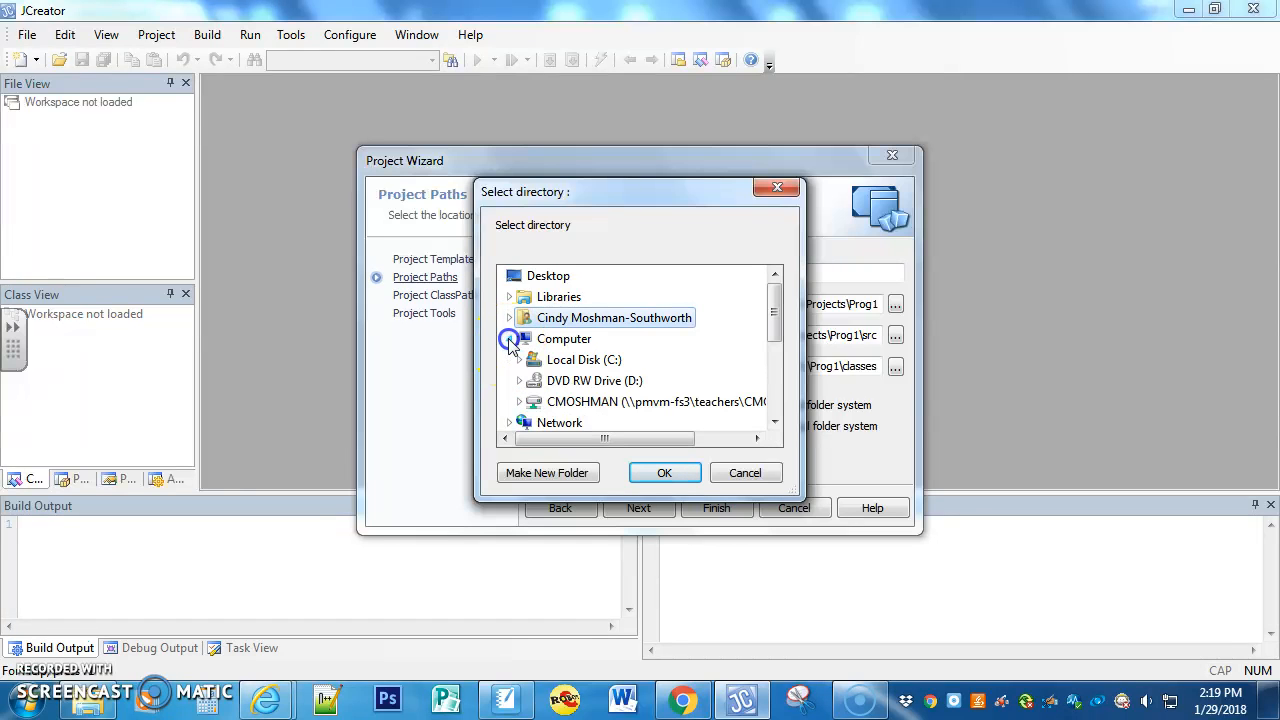
pyautogui.click(517, 402)
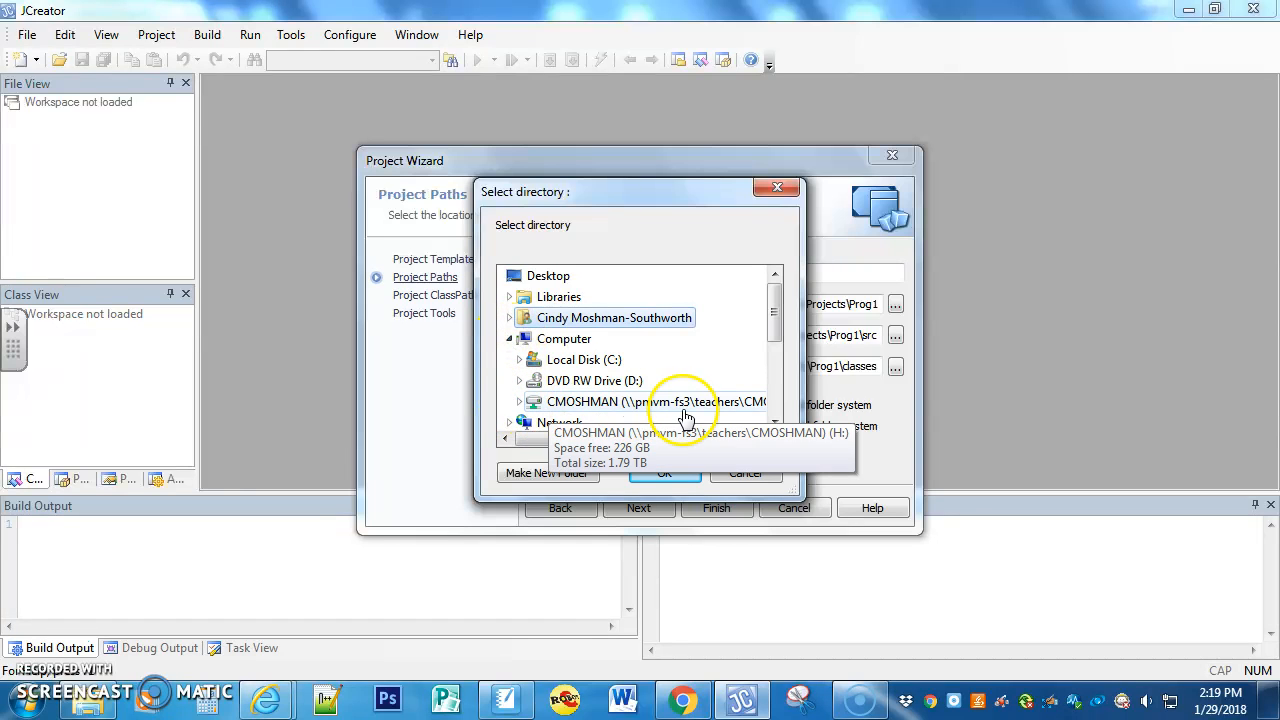
pyautogui.click(520, 403)
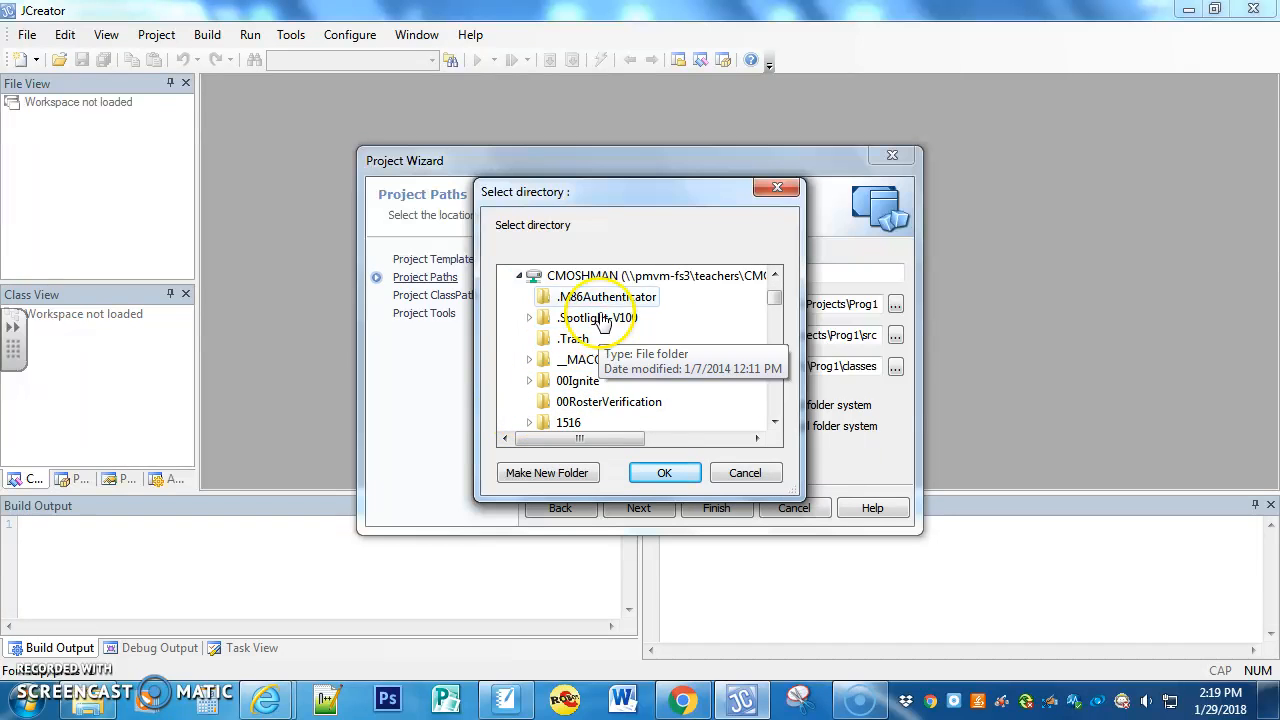
pyautogui.scroll(-7, 571, 366)
pyautogui.scroll(-8, 580, 367)
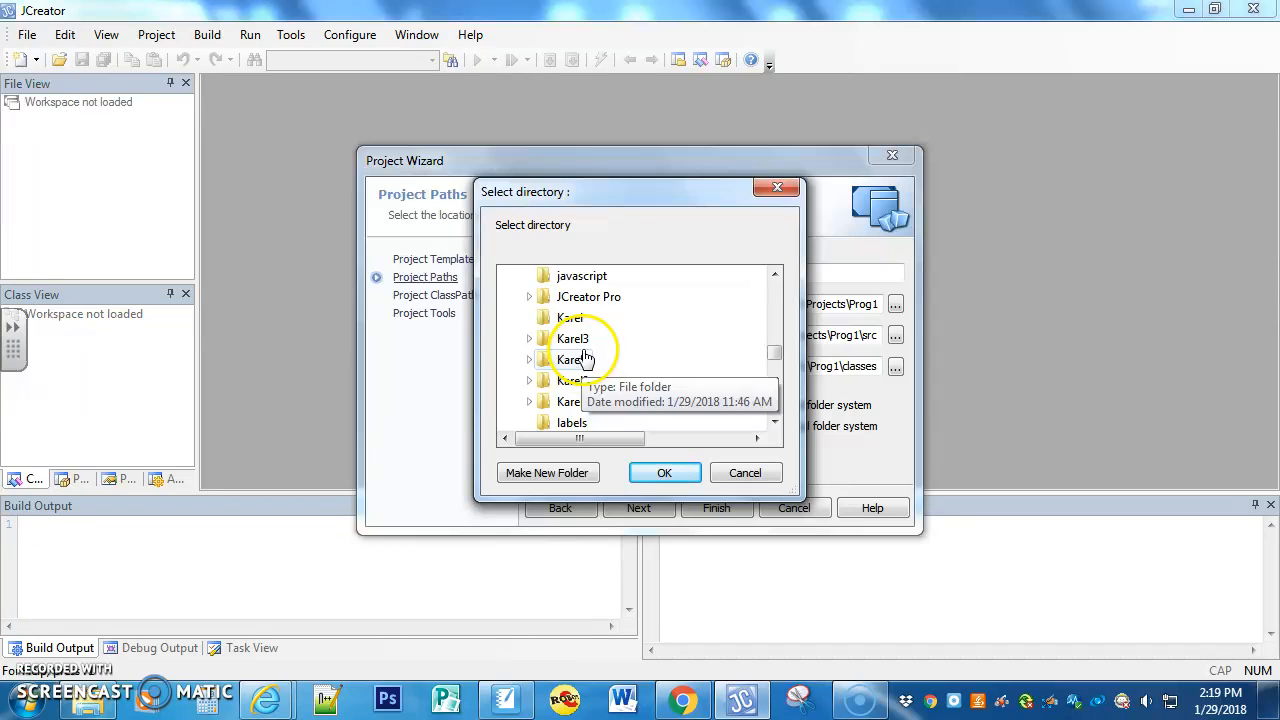
pyautogui.click(660, 474)
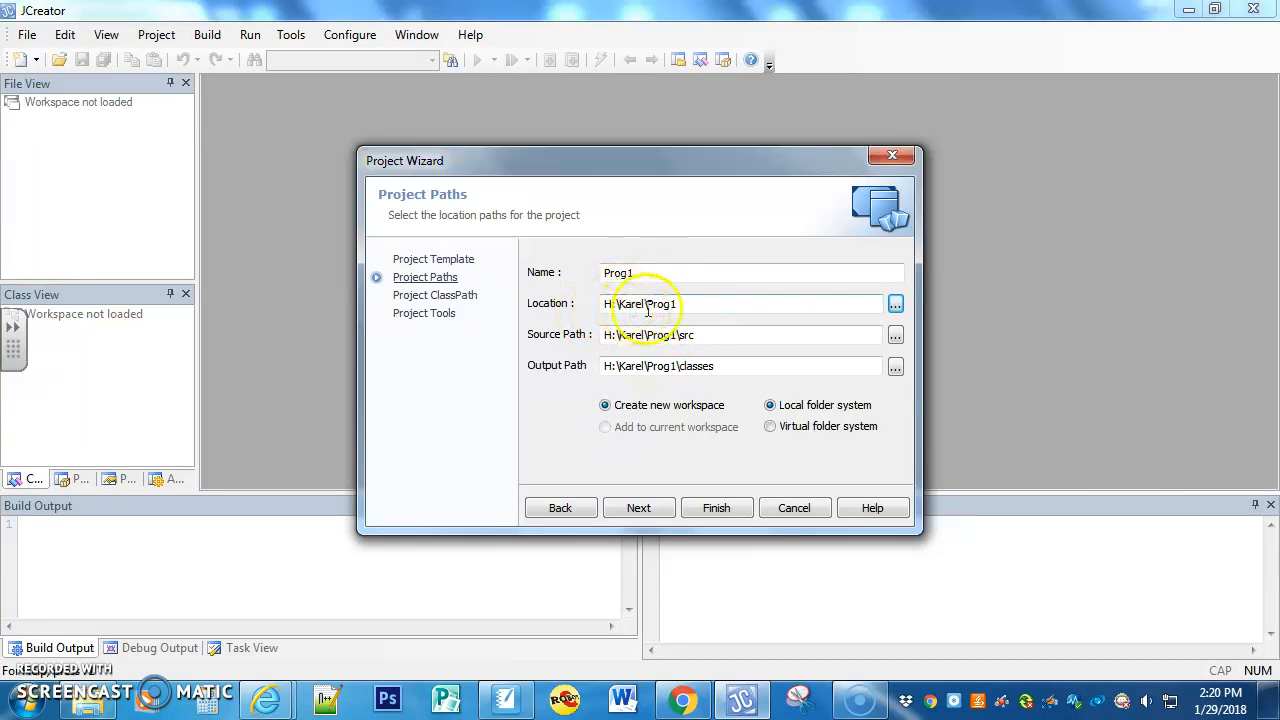
# Step: Finish creating the project and close the sample Prog1.java file in the editor
pyautogui.click(718, 507)
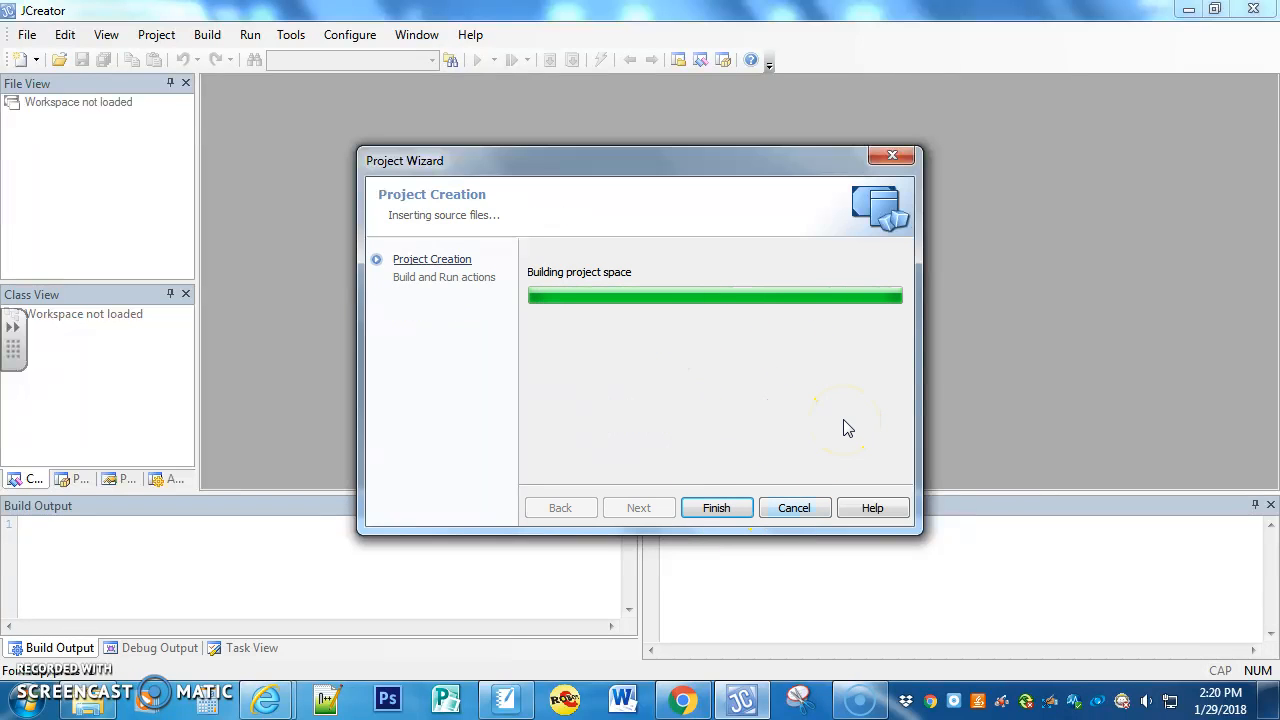
pyautogui.click(718, 507)
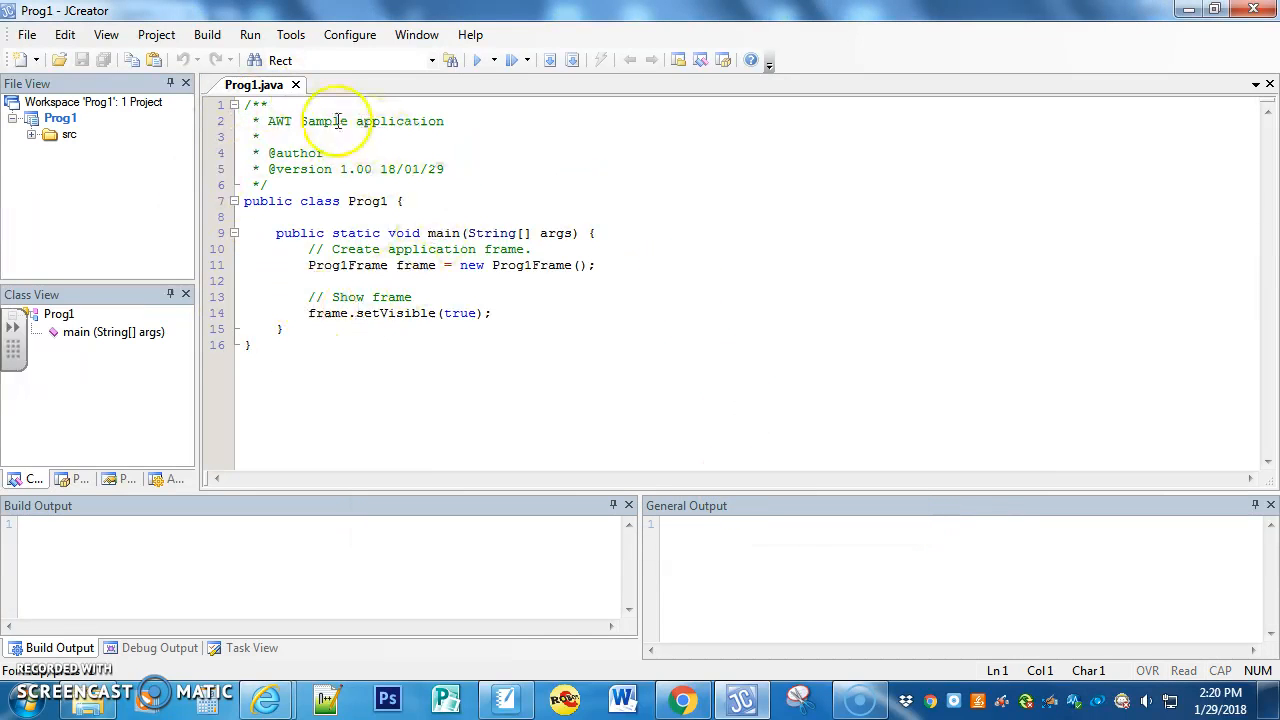
pyautogui.click(296, 86)
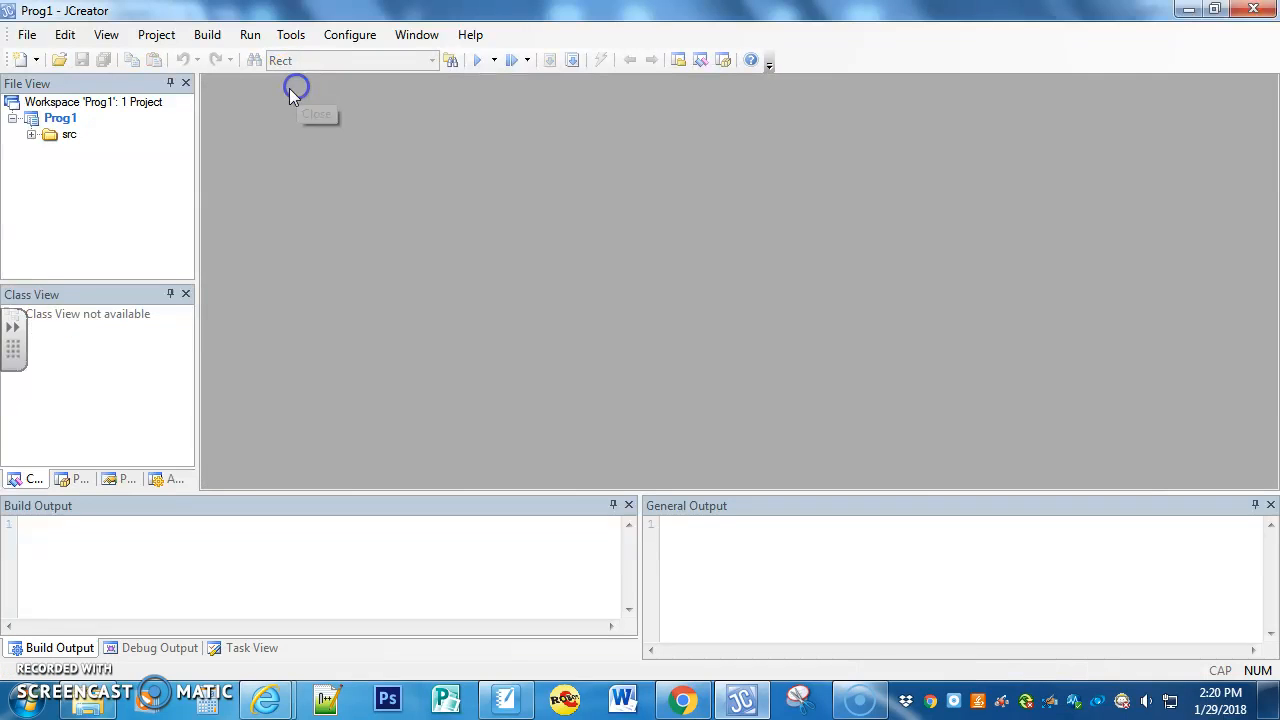
# Step: Add the existing files KarelJRobot.jar and KarelMain.java from H:\Karel to the project's src folder
pyautogui.click(32, 136)
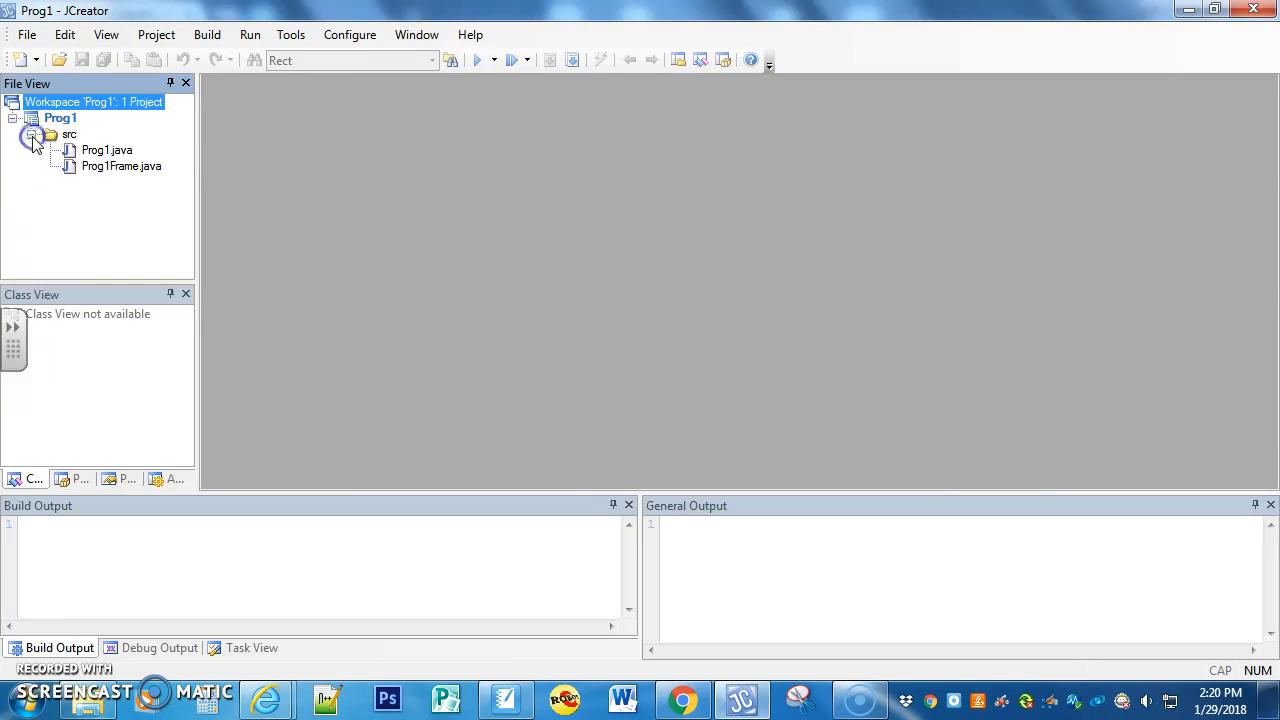
pyautogui.click(59, 142)
pyautogui.rightClick(64, 140)
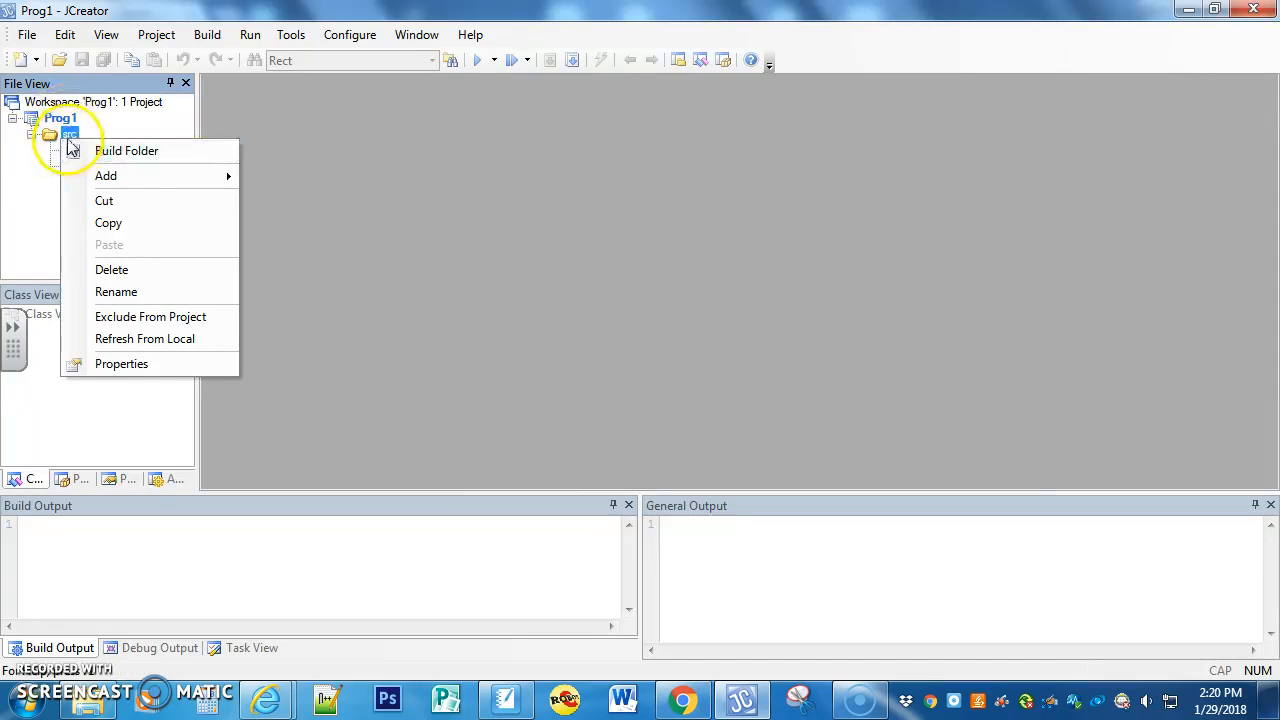
pyautogui.moveTo(104, 178)
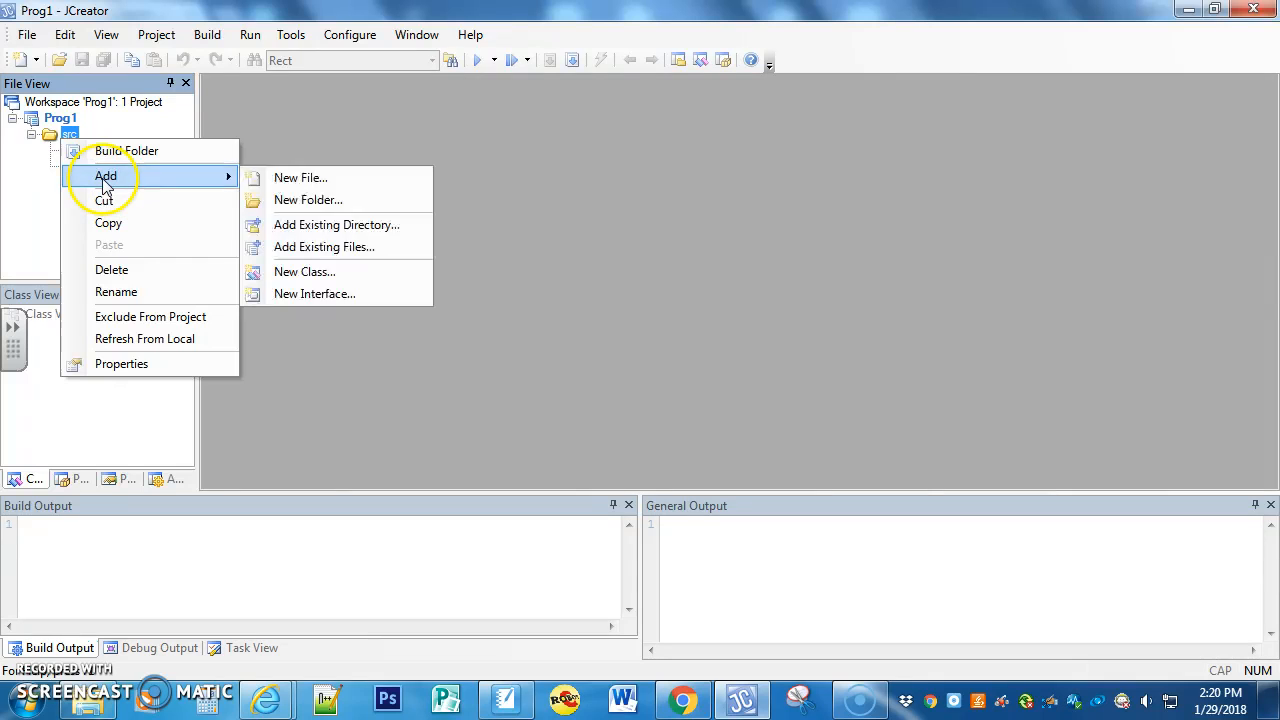
pyautogui.click(316, 249)
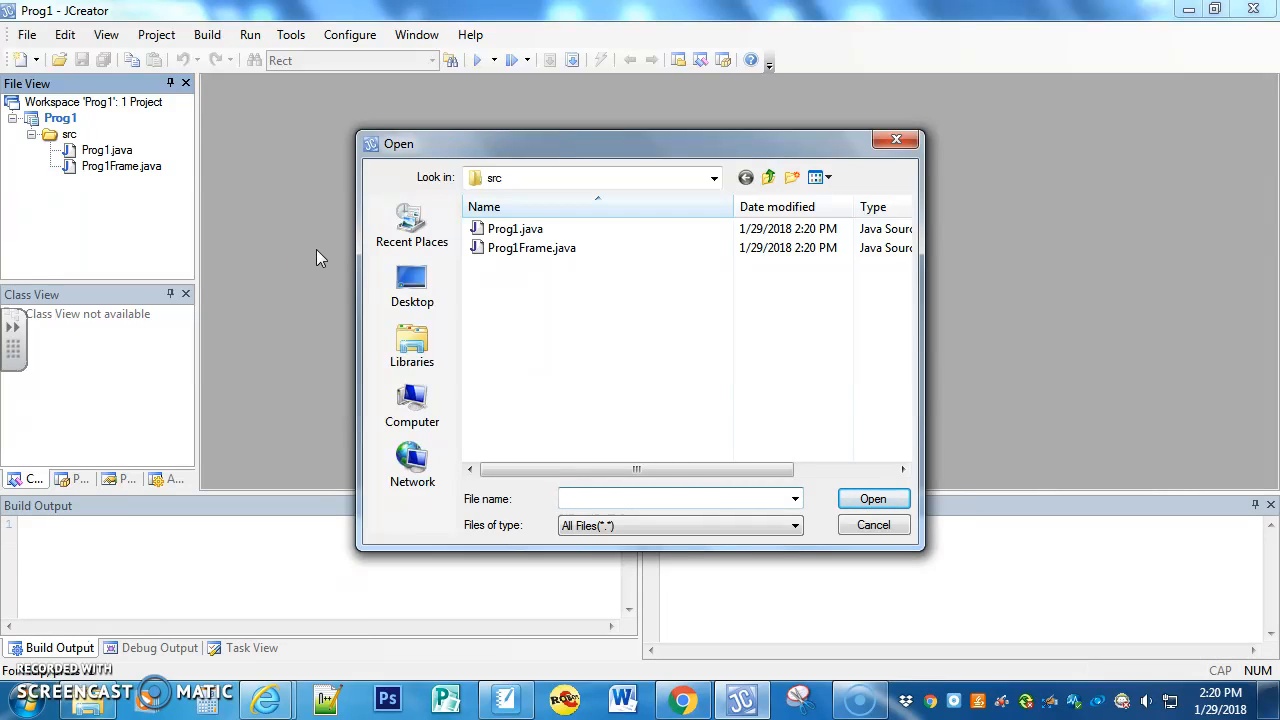
pyautogui.click(769, 180)
pyautogui.click(769, 180)
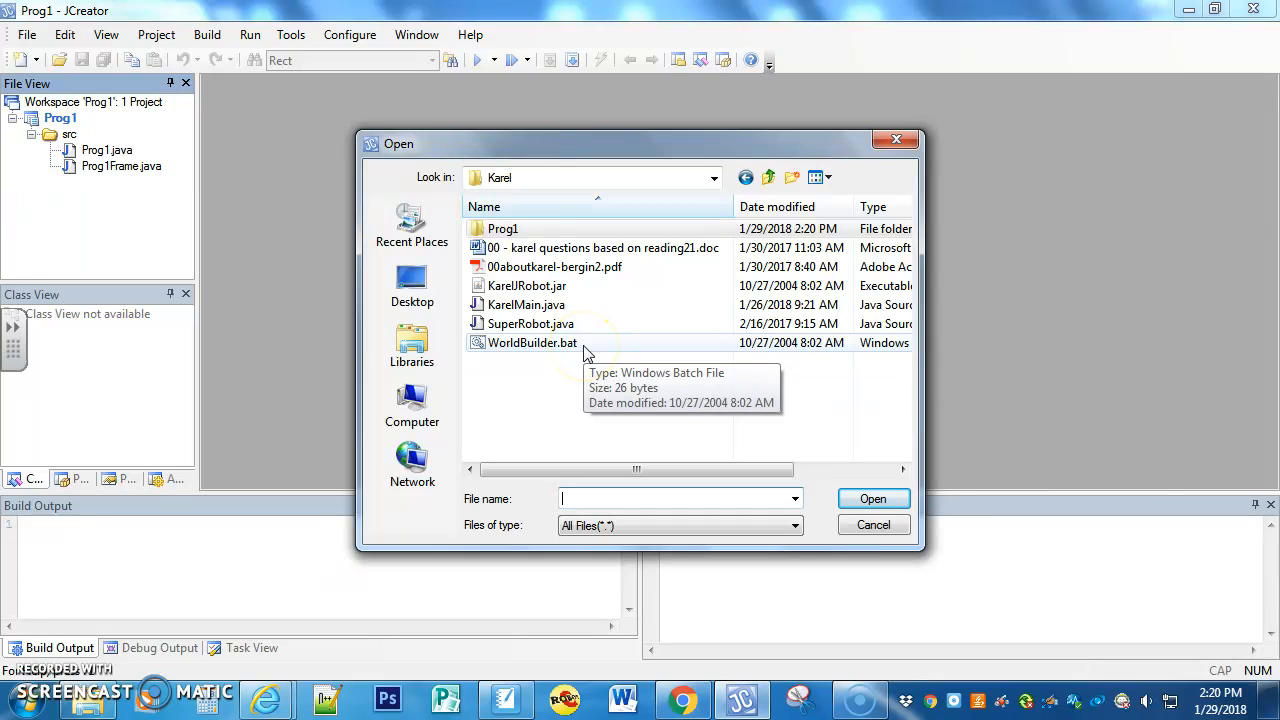
pyautogui.click(537, 288)
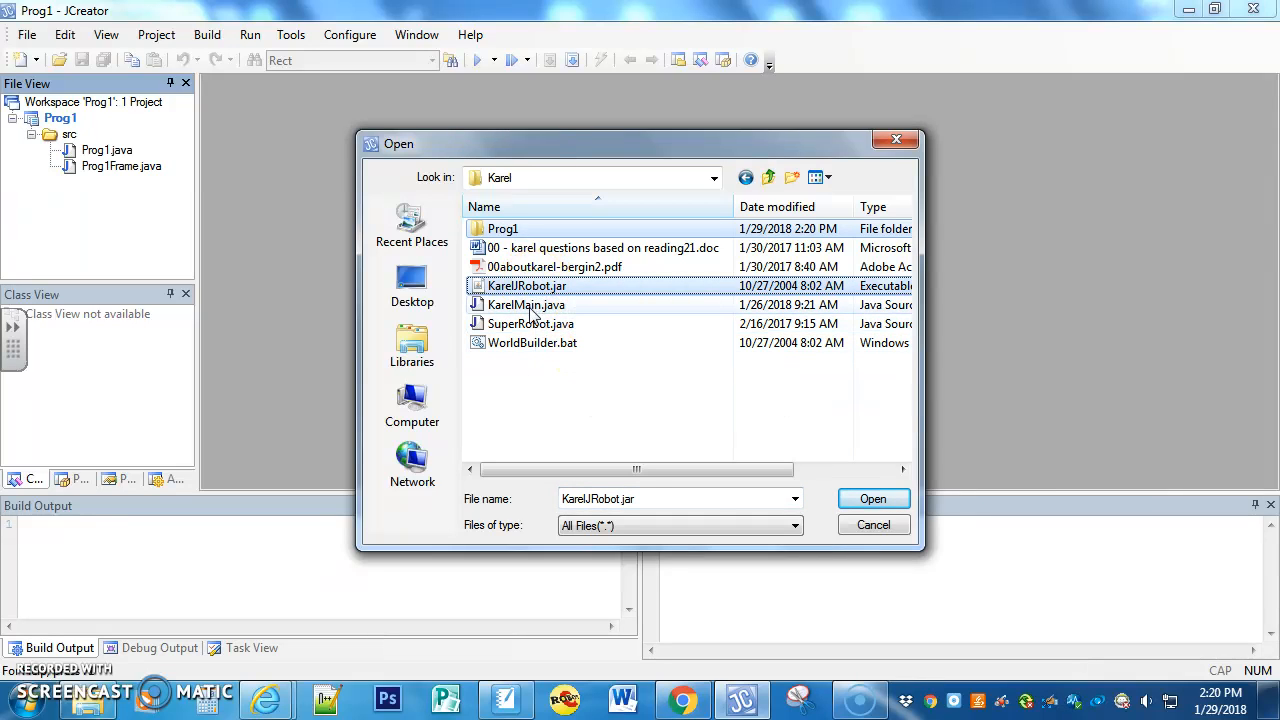
pyautogui.keyDown('ctrl'); pyautogui.click(531, 308); pyautogui.keyUp('ctrl')
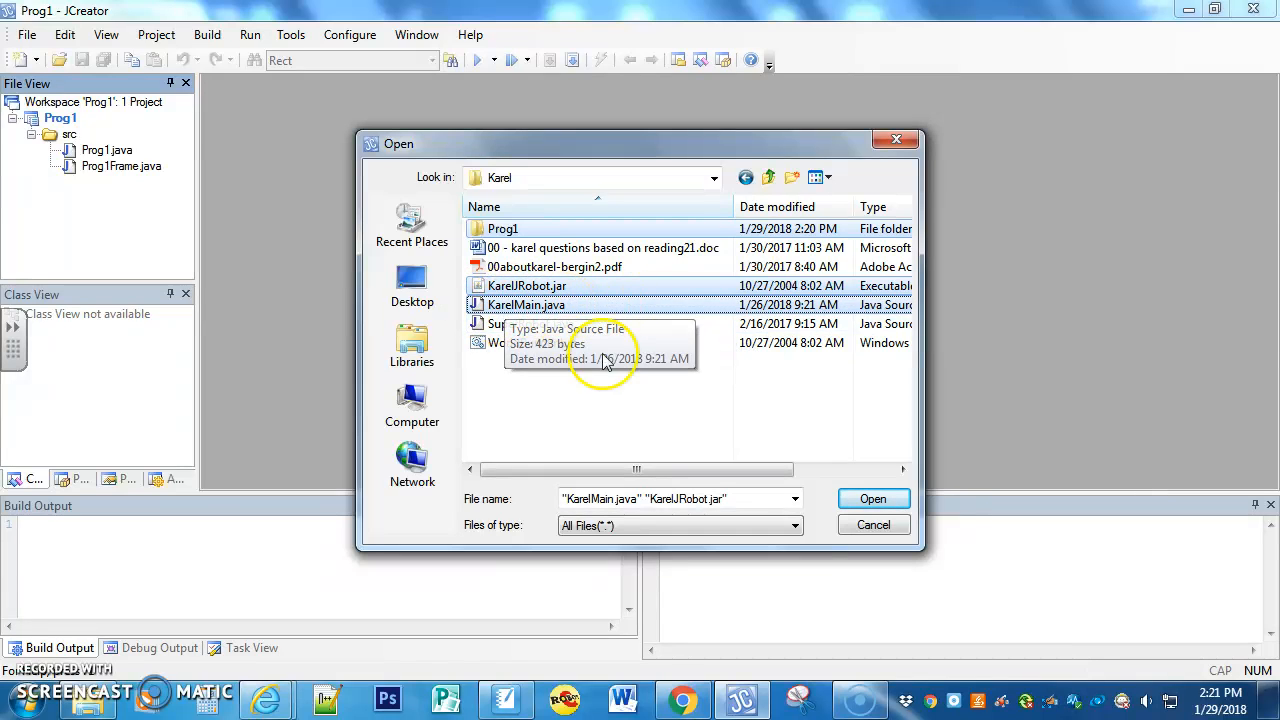
pyautogui.click(866, 498)
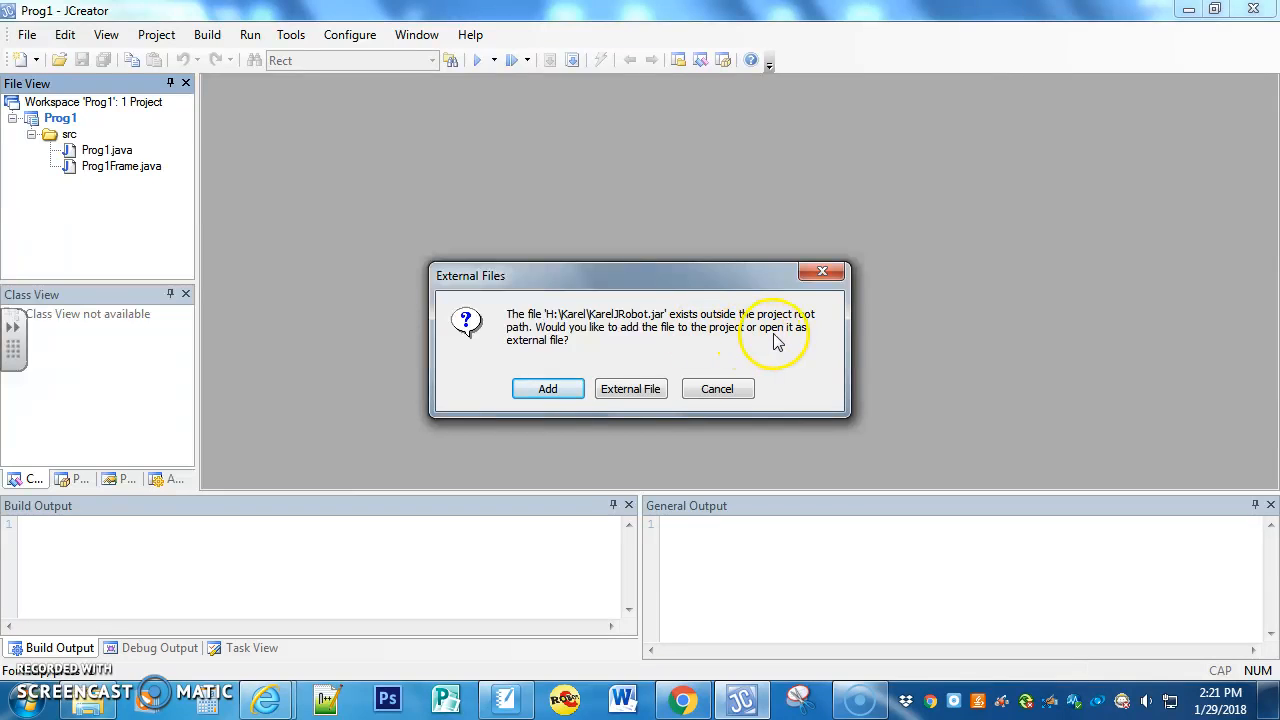
pyautogui.click(553, 391)
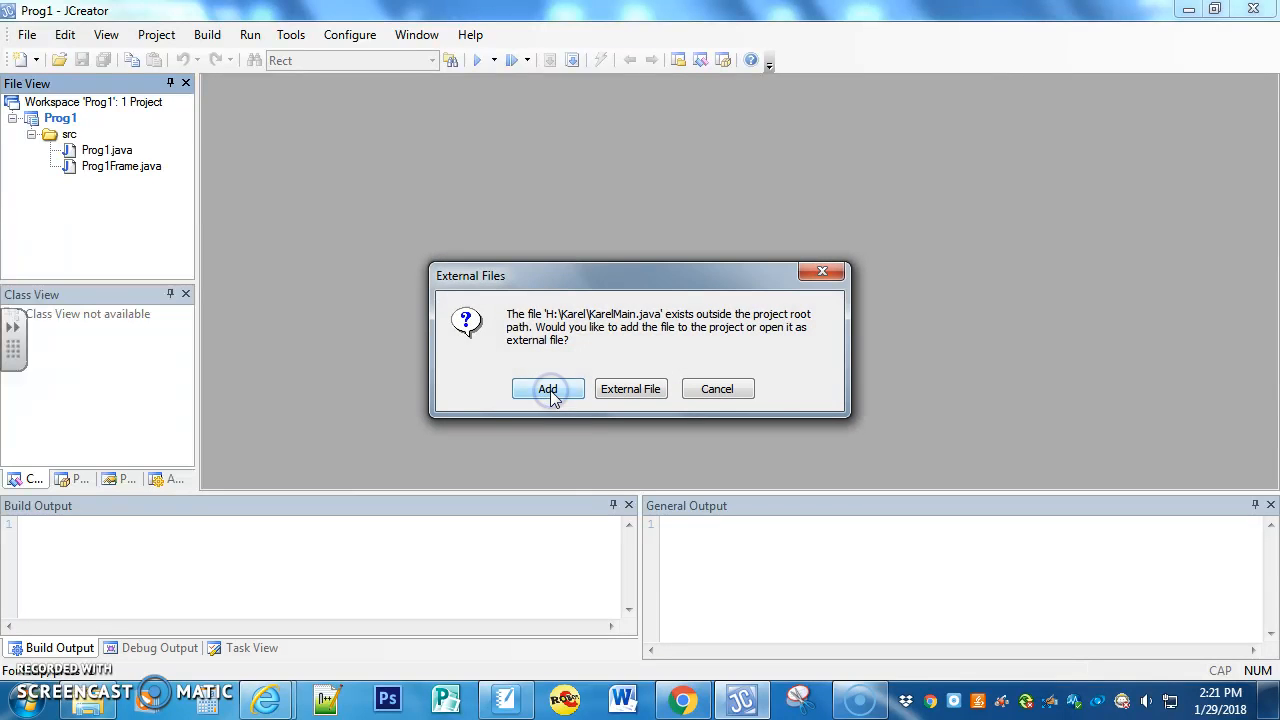
pyautogui.click(540, 390)
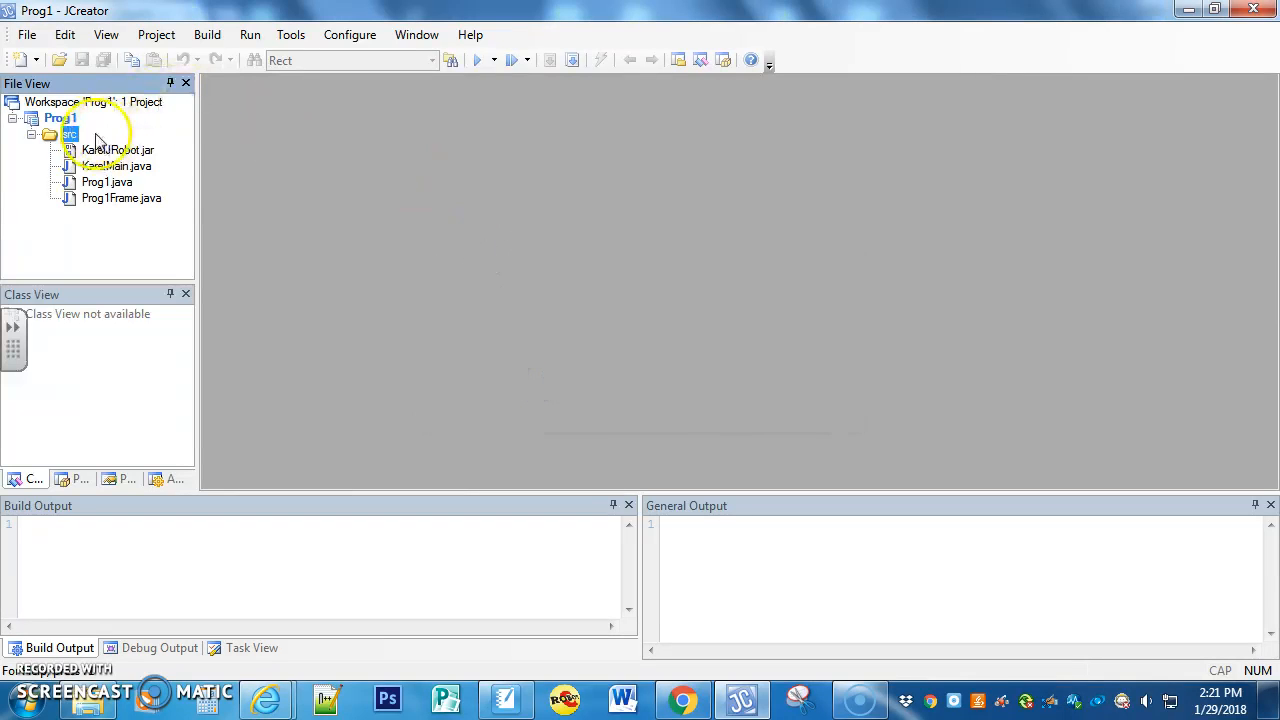
# Step: Open KarelMain.java and replace the comment "all code goes below" with "karel move to 3,2"
pyautogui.doubleClick(100, 166)
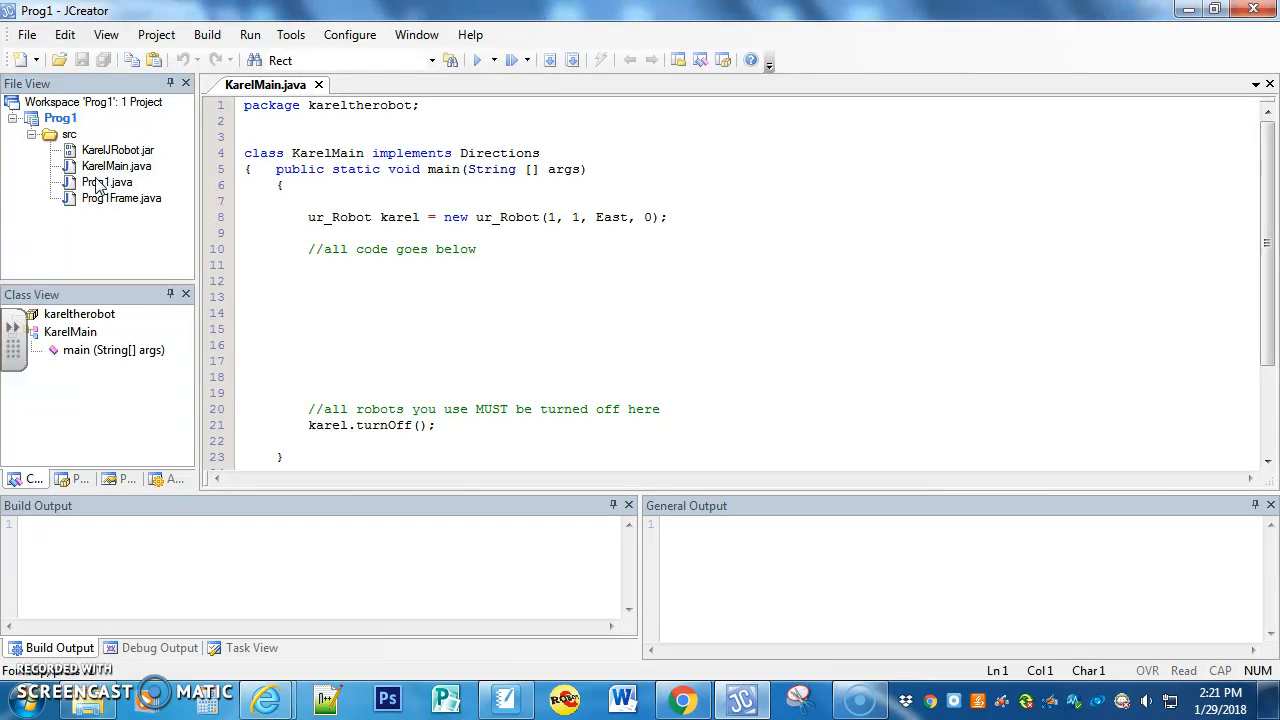
pyautogui.moveTo(503, 251); pyautogui.dragTo(324, 249)
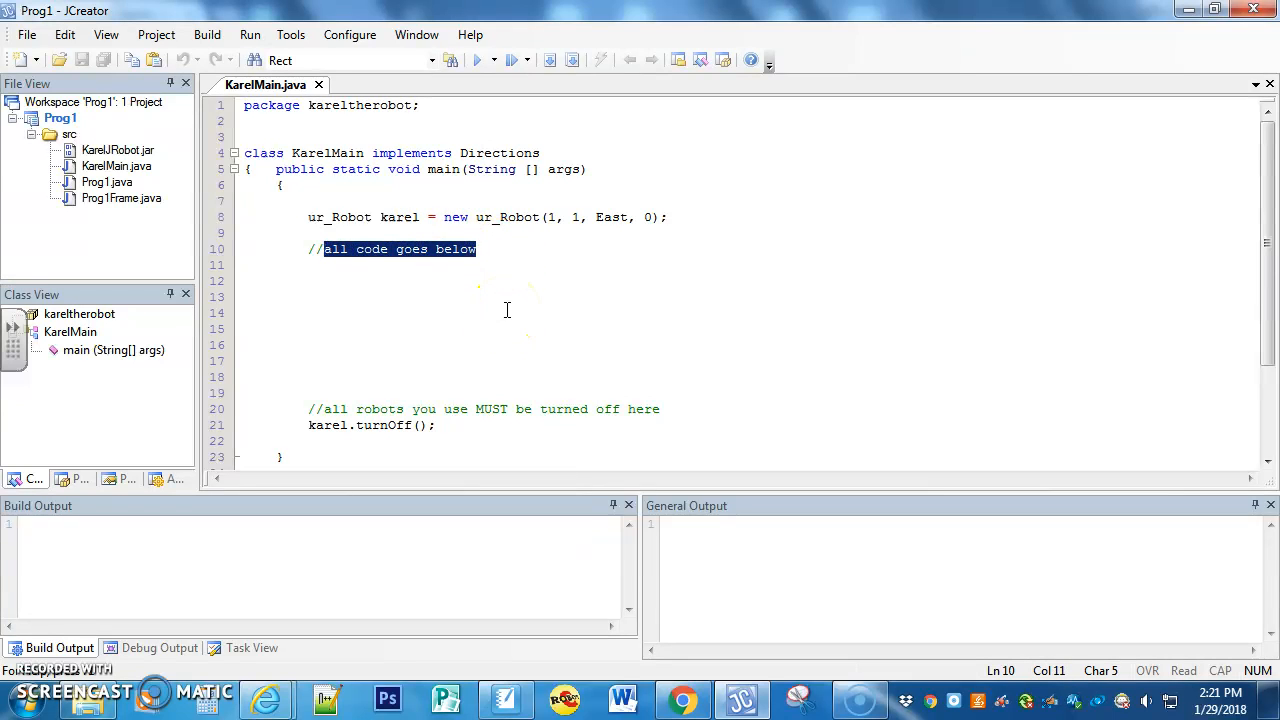
pyautogui.write('kar')
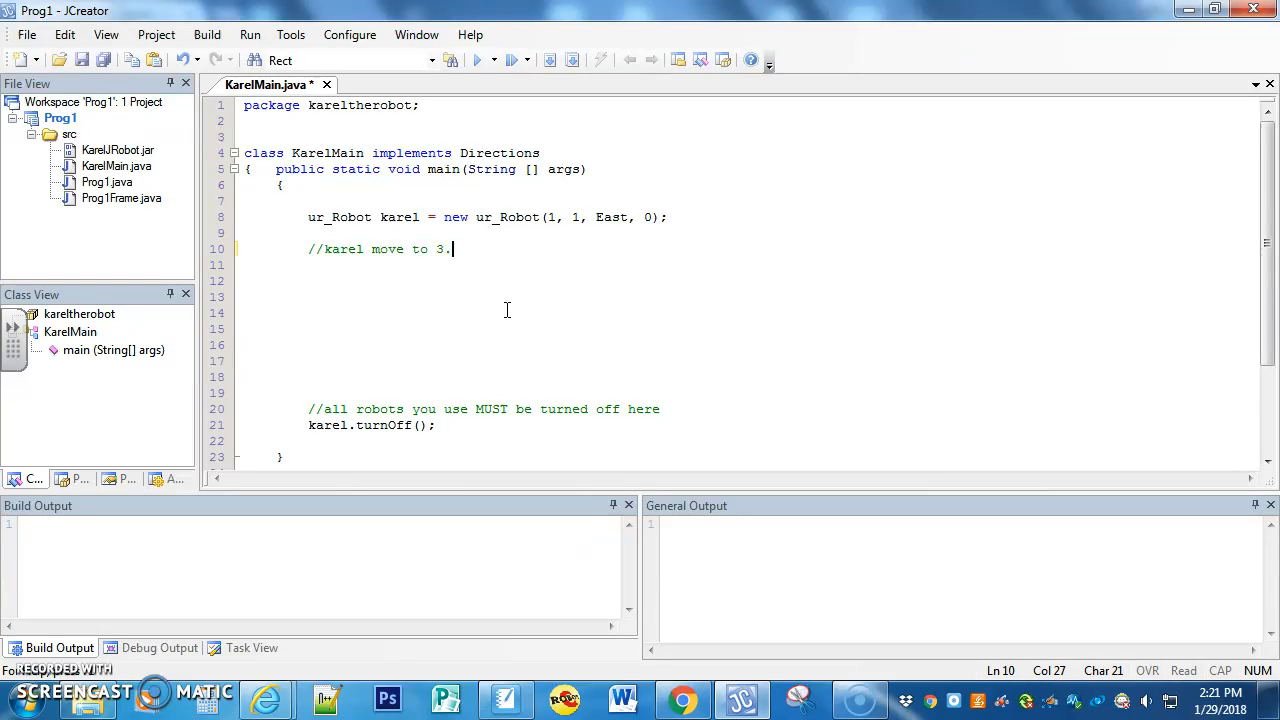
pyautogui.write('el move to 3,2')
pyautogui.press('Return')
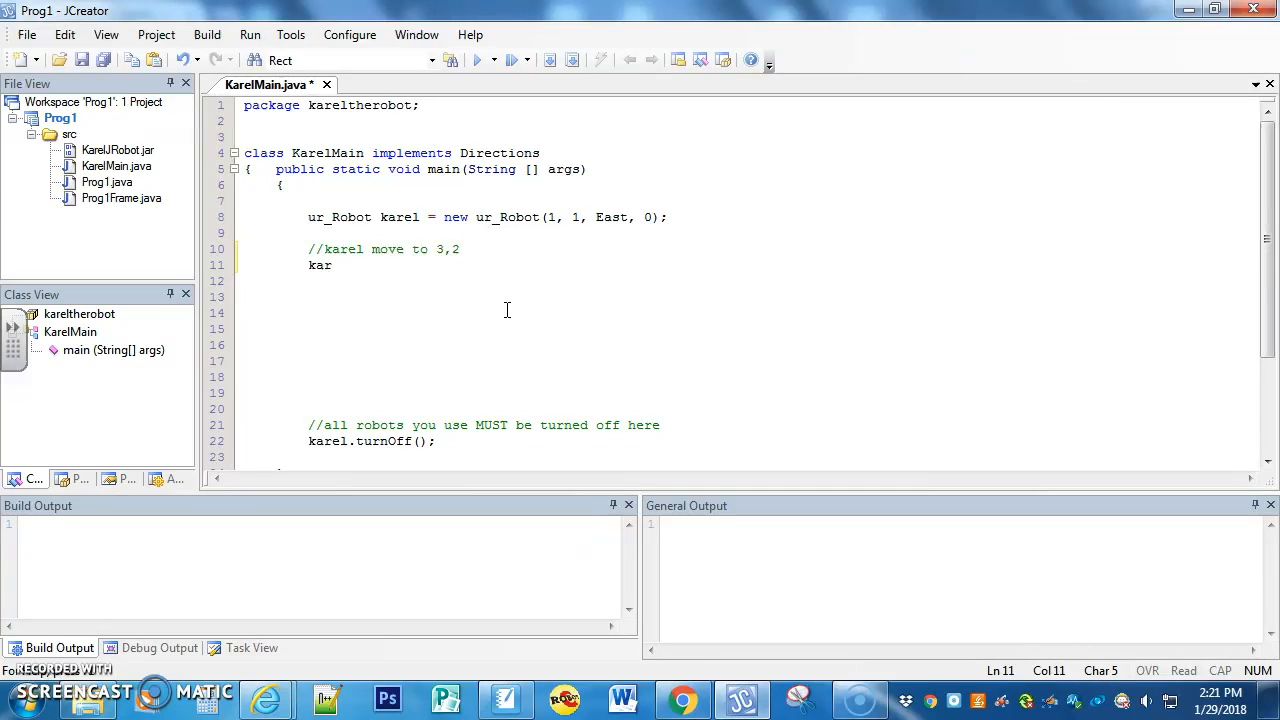
# Step: Add the statements karel.move(); and karel.turnLeft(); below the comment and build the project
pyautogui.write('karel.move')
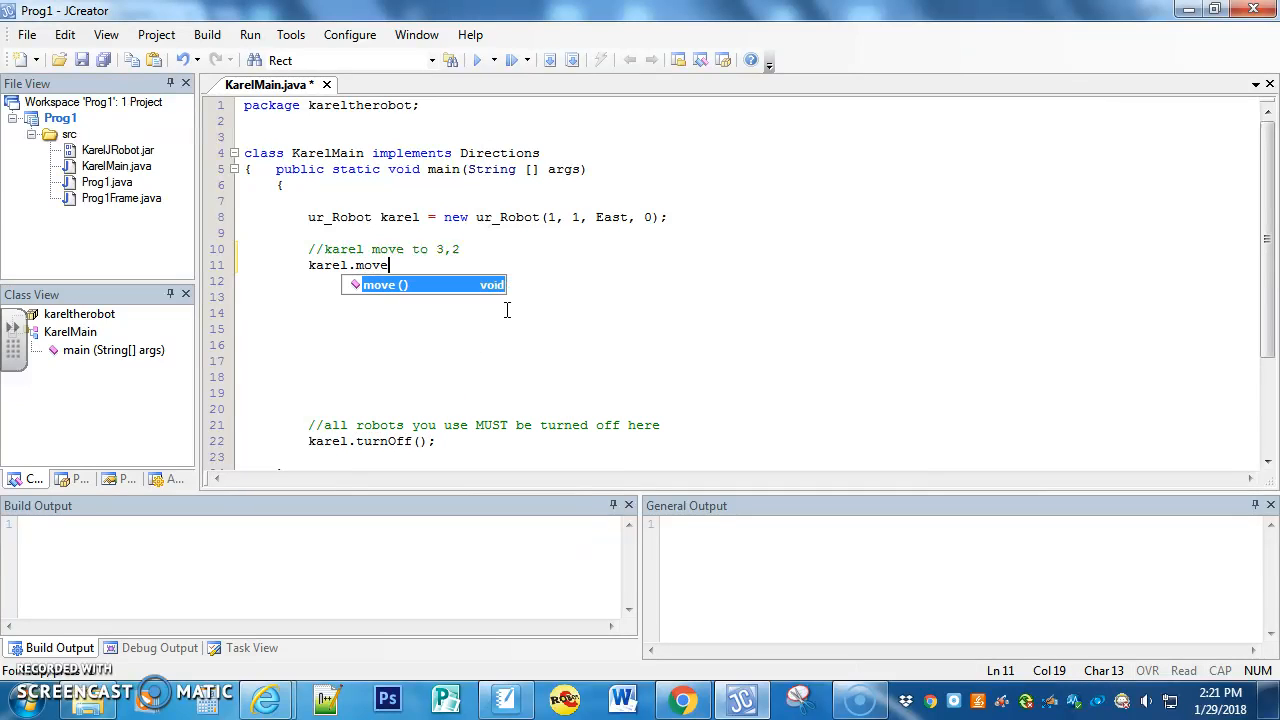
pyautogui.write('();')
pyautogui.press('Return')
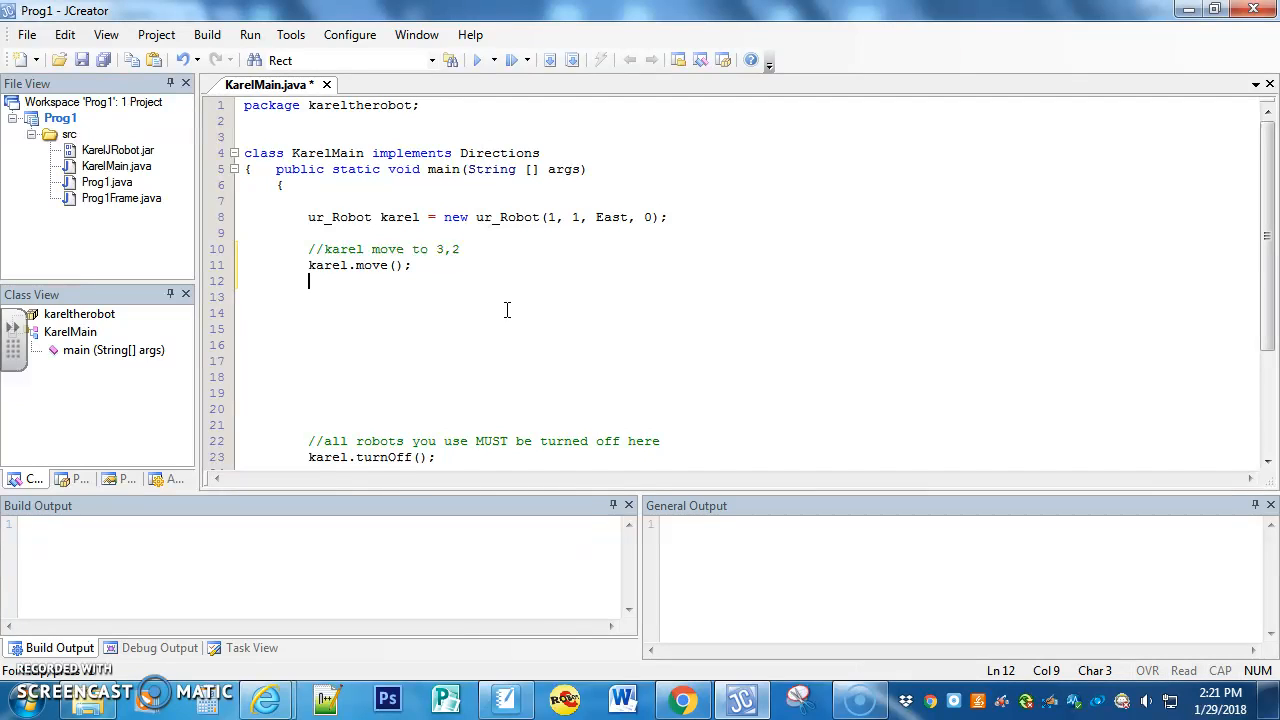
pyautogui.write('karel')
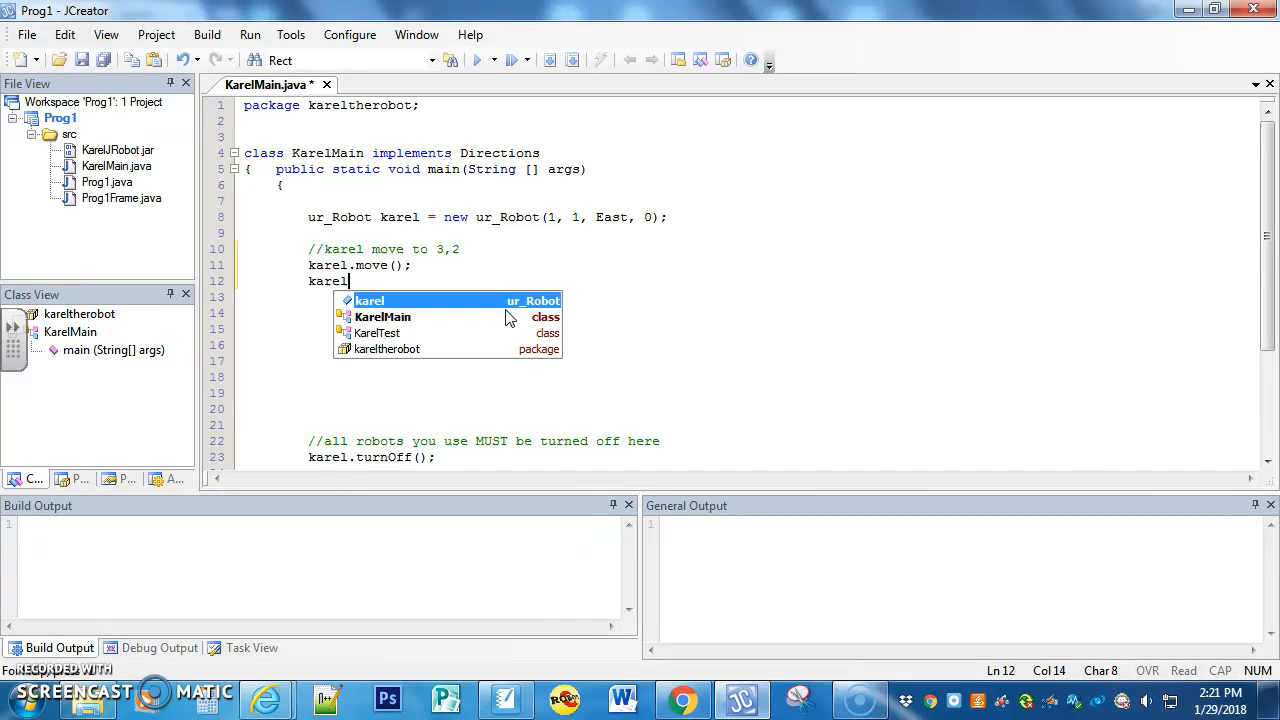
pyautogui.write('.turnL')
pyautogui.press('Return')
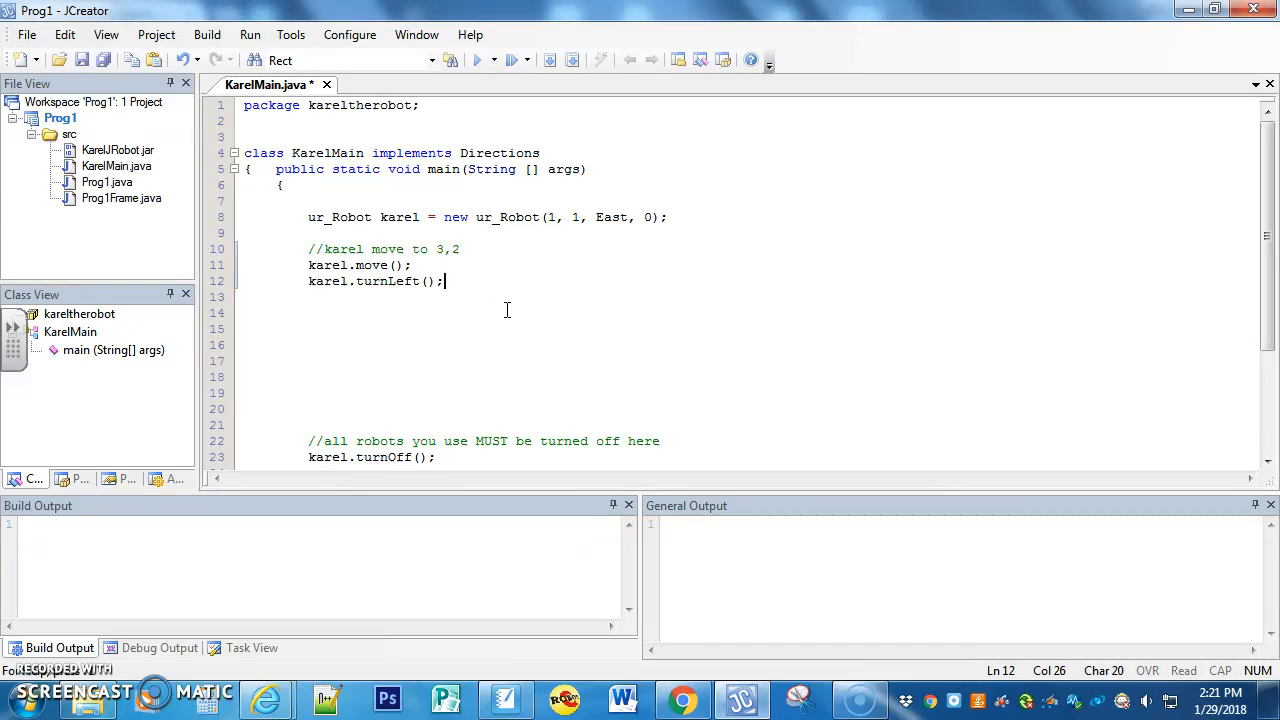
pyautogui.press('F7')
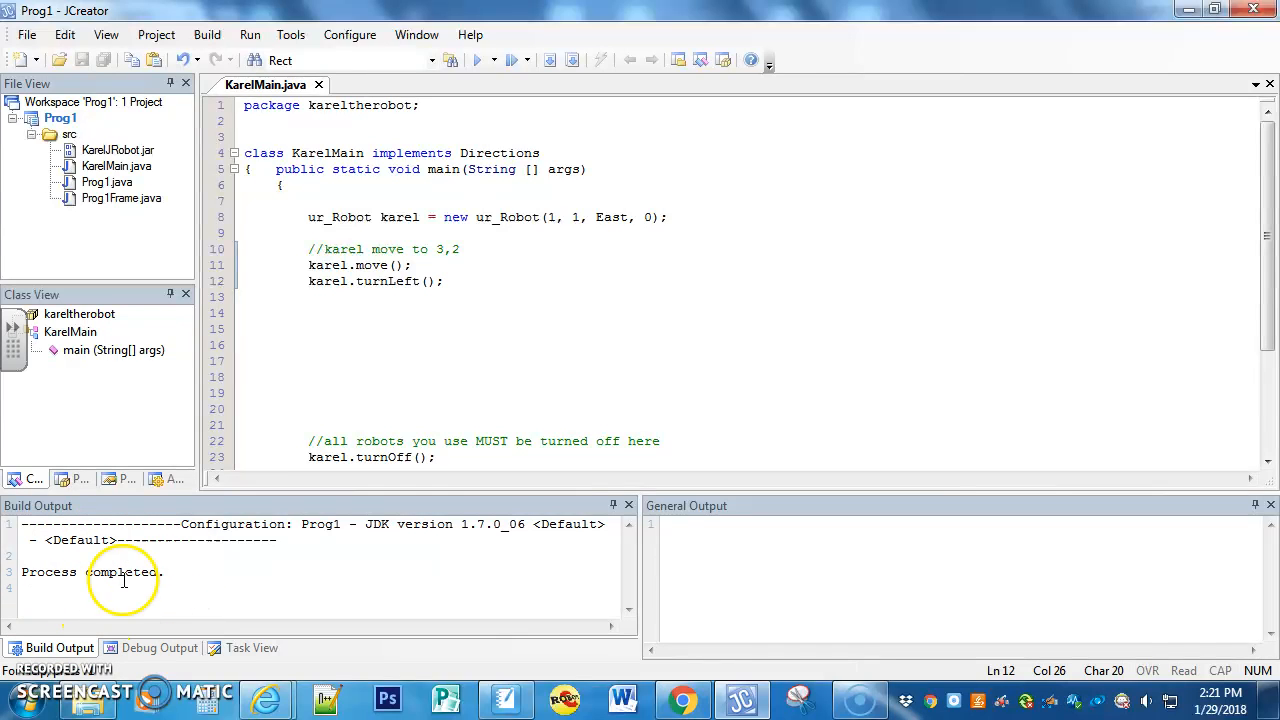
# Step: Copy the karel.move(); statement and insert it twice below karel.turnLeft();
pyautogui.moveTo(309, 265); pyautogui.dragTo(400, 270)
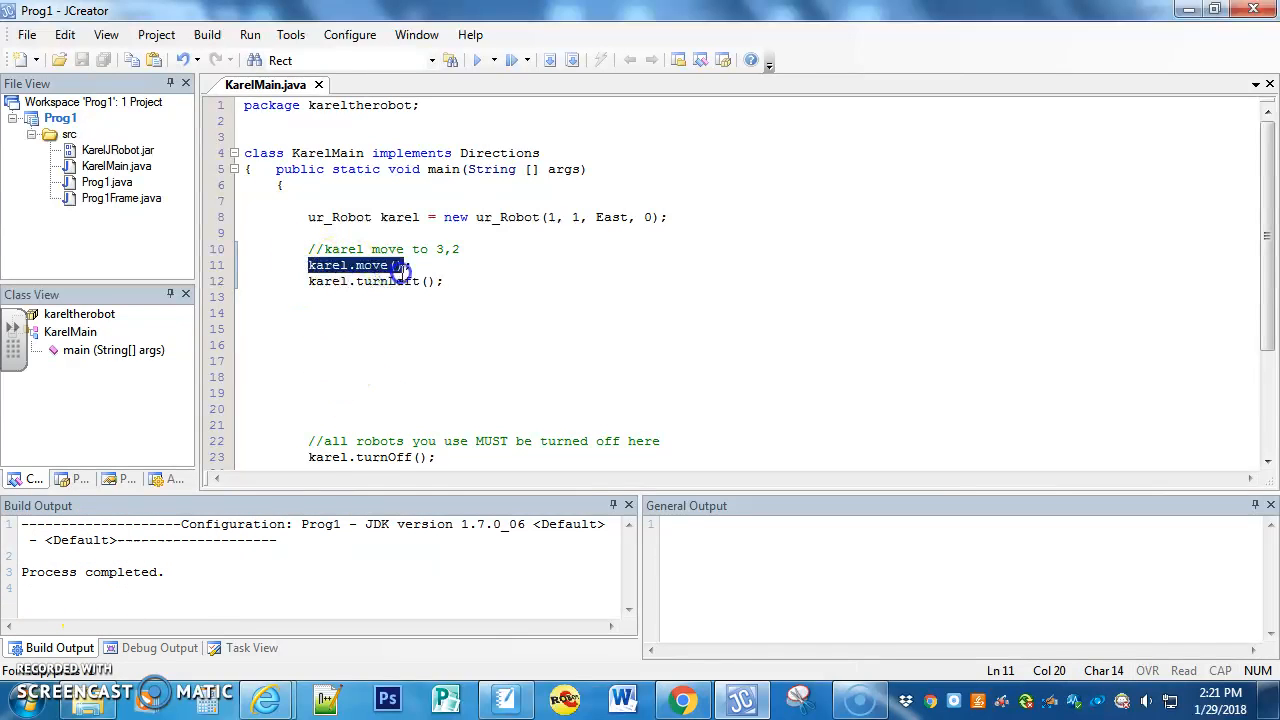
pyautogui.click(375, 293)
pyautogui.write('karel.move();')
pyautogui.press('Return')
pyautogui.click(447, 342)
# Step: Rebuild the project, run it to watch the robot's path, and close the Karel J. Robot window
pyautogui.press('F7')
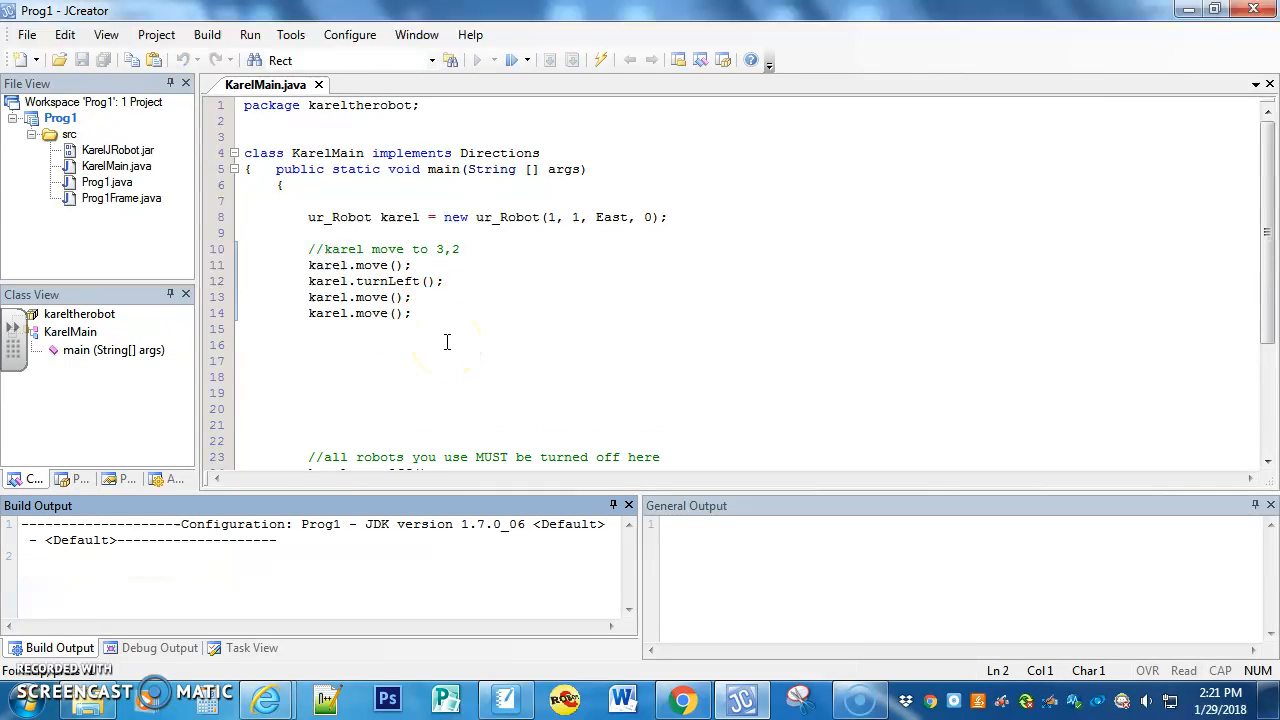
pyautogui.press('F5')
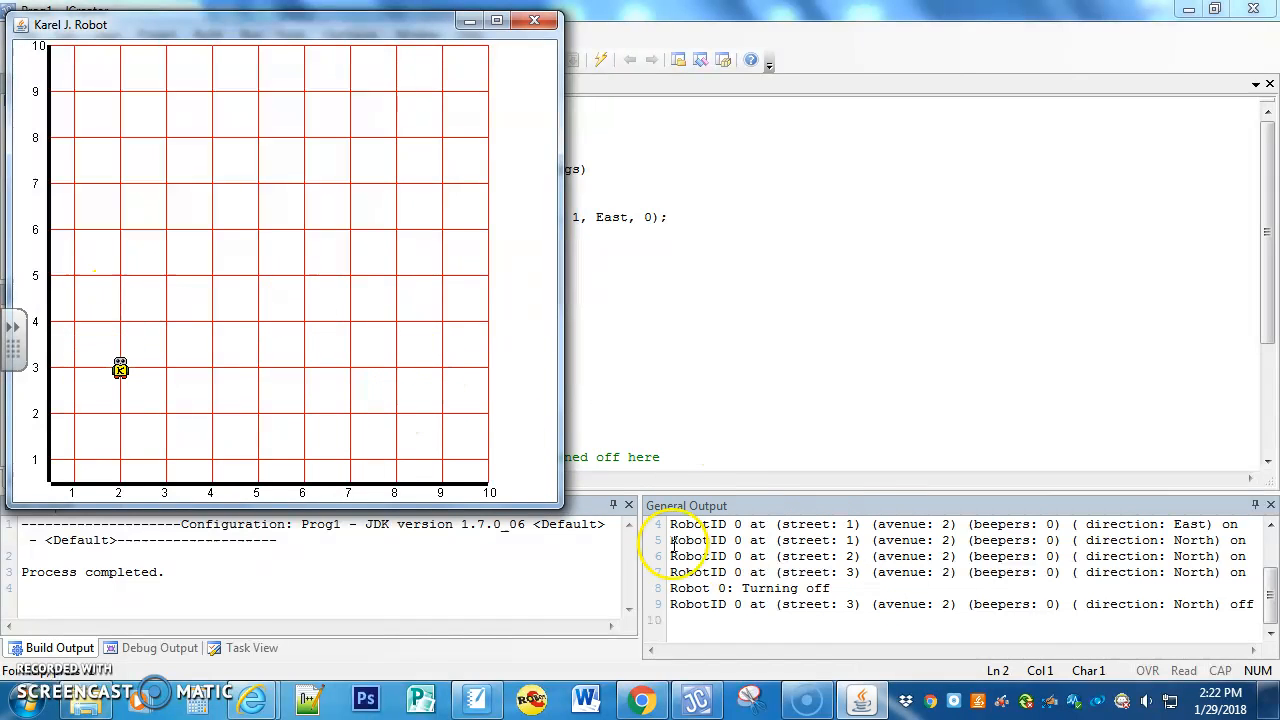
pyautogui.click(540, 23)
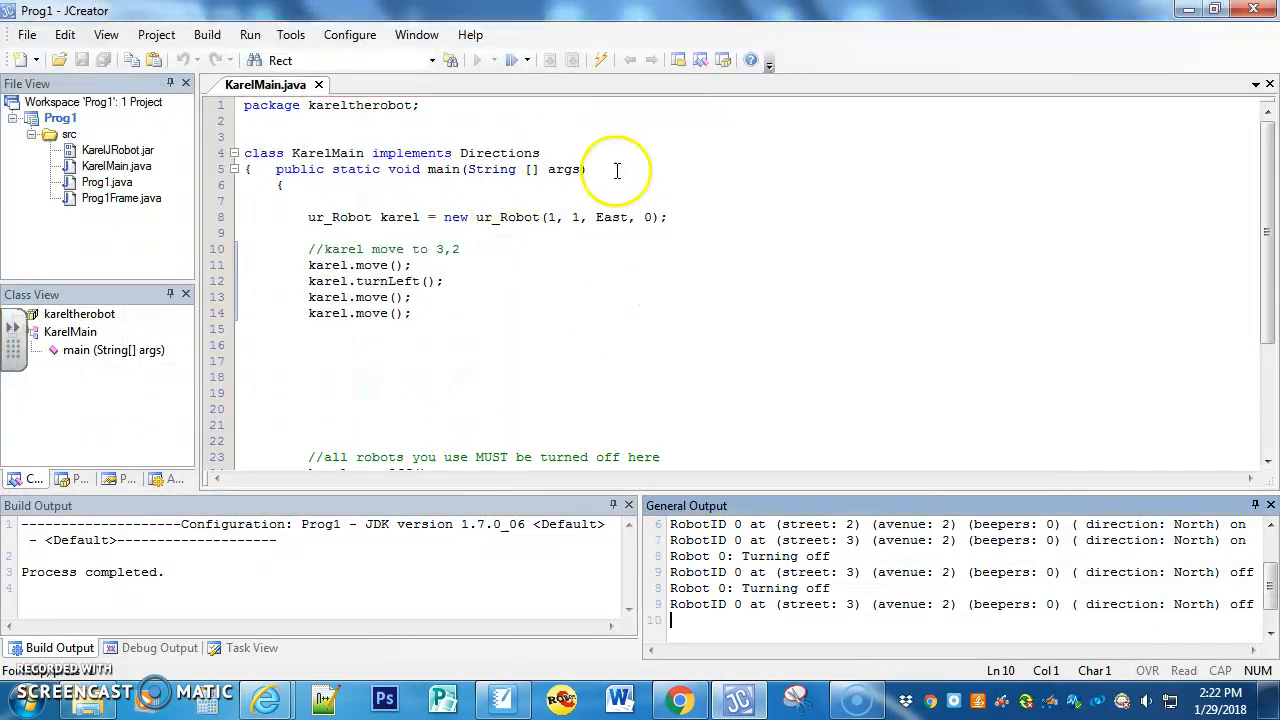